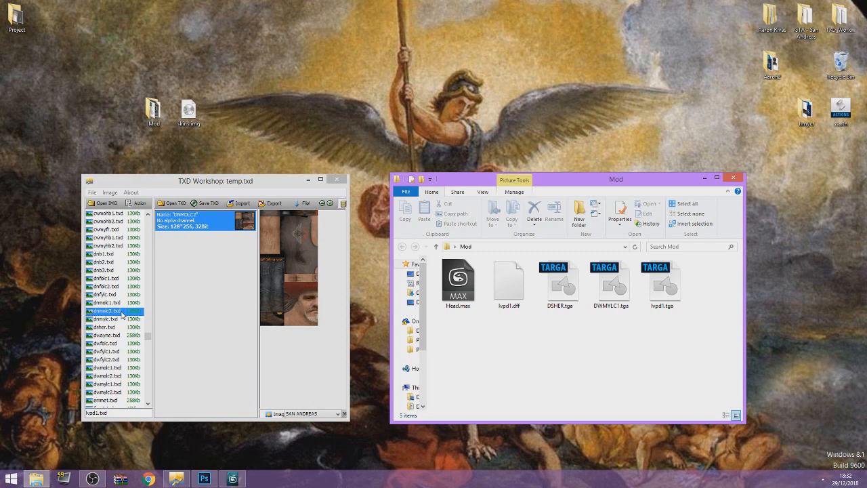
# Preview the character textures dnfolc1, dnmolc1, dnmolc2 and dnmylc in the archive to compare their faces
pyautogui.click(131, 278)
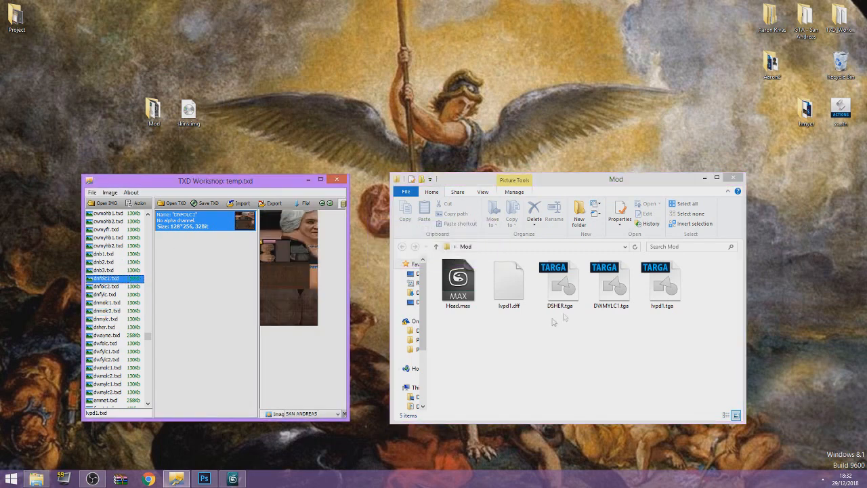
pyautogui.click(576, 305)
pyautogui.click(614, 298)
pyautogui.click(667, 291)
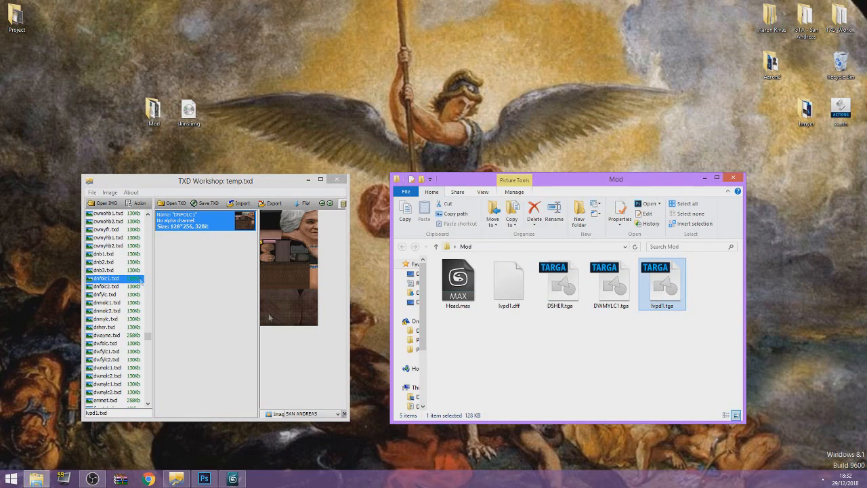
pyautogui.click(100, 240)
pyautogui.click(115, 302)
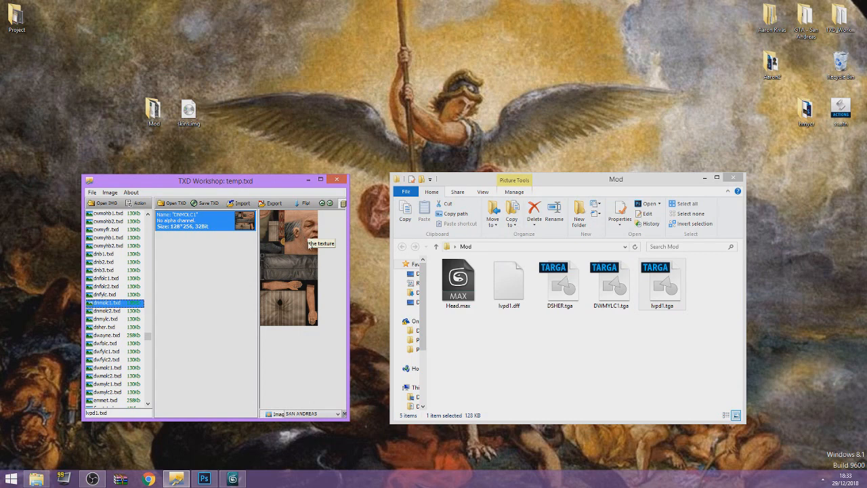
pyautogui.click(117, 311)
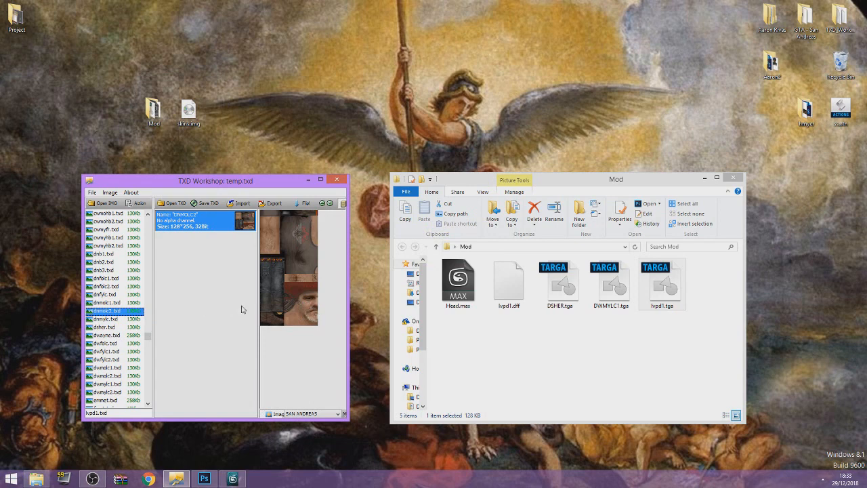
pyautogui.click(102, 319)
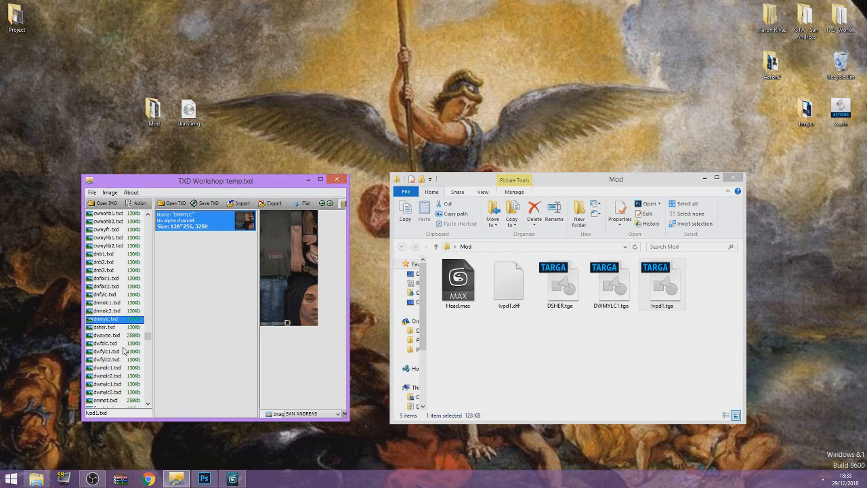
# Open lvpd1.tga, DWMYLC1.tga and DSHER.tga from the Mod folder in Adobe Photoshop CC 2015 as separate documents
pyautogui.rightClick(683, 288)
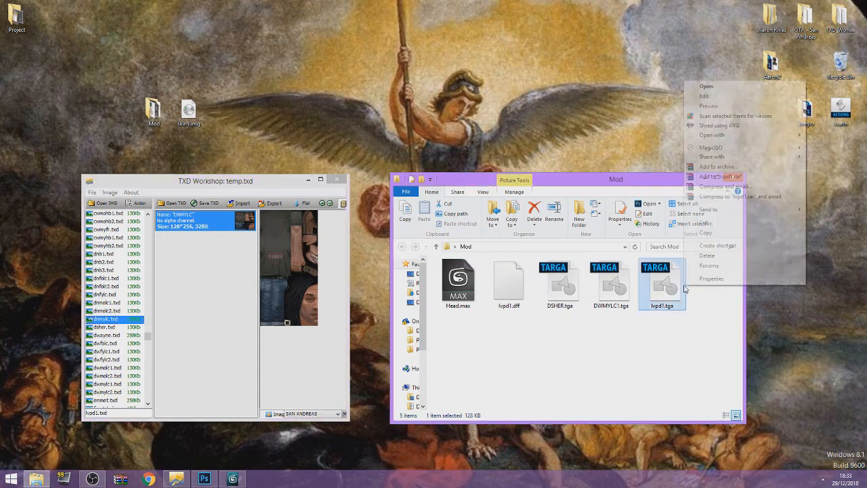
pyautogui.moveTo(701, 137)
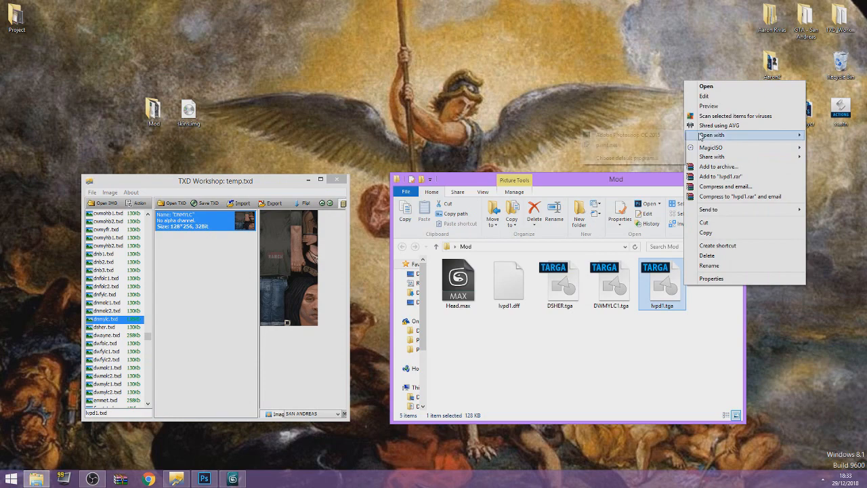
pyautogui.click(605, 138)
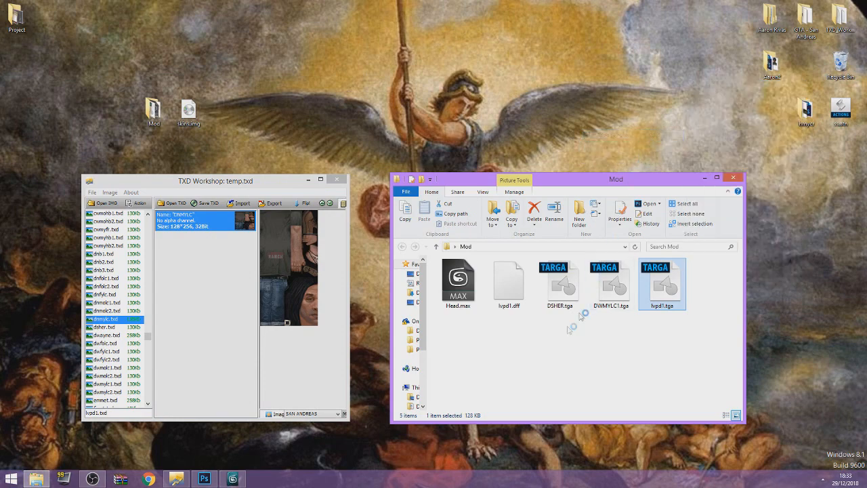
pyautogui.click(35, 480)
pyautogui.rightClick(607, 279)
pyautogui.moveTo(671, 119)
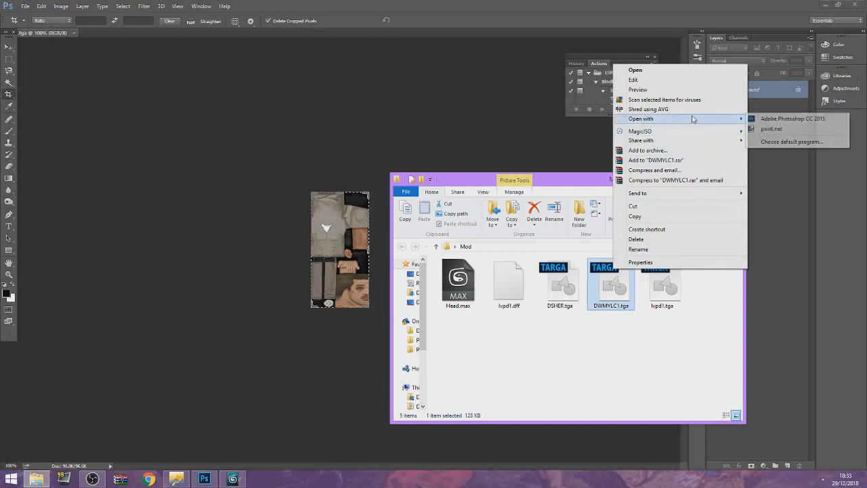
pyautogui.click(766, 119)
pyautogui.click(34, 479)
pyautogui.click(568, 287)
pyautogui.moveTo(569, 288); pyautogui.dragTo(189, 33)
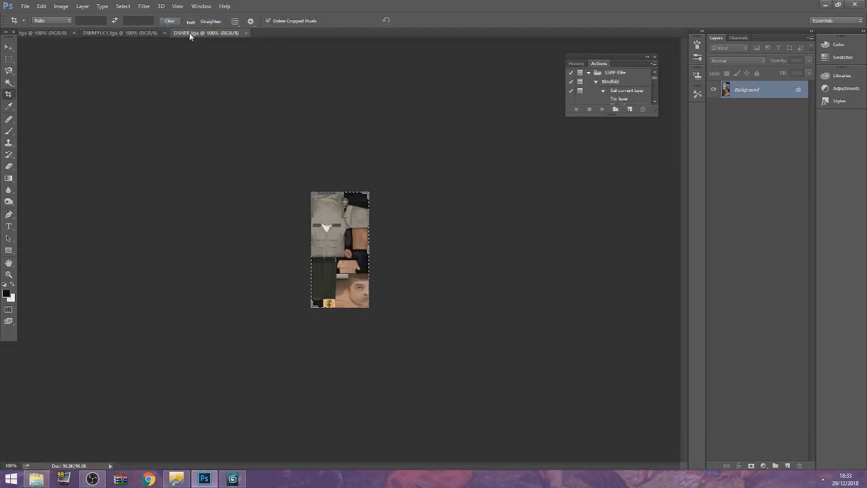
pyautogui.moveTo(9, 38); pyautogui.dragTo(1, 60)
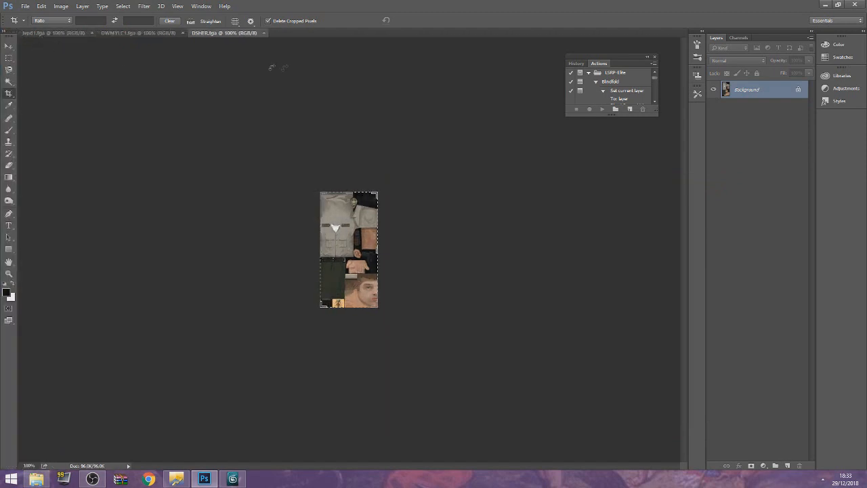
# Examine the face area of the lvpd1.tga texture up close
pyautogui.click(37, 32)
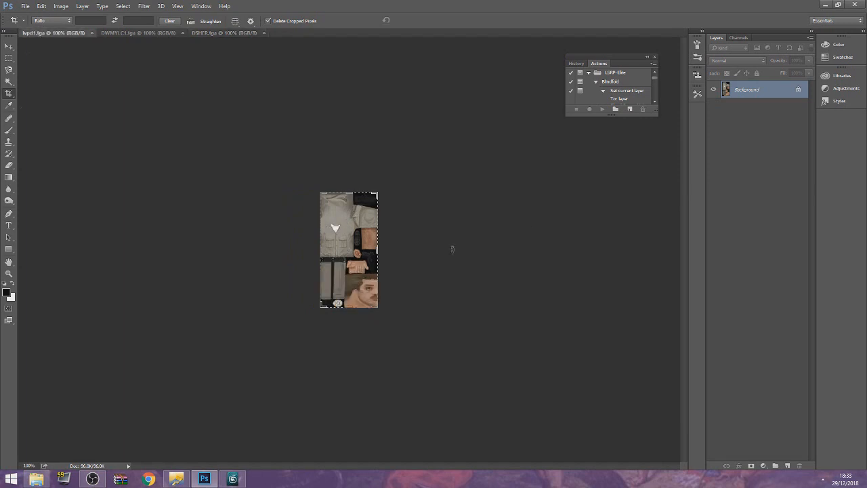
pyautogui.click(7, 68)
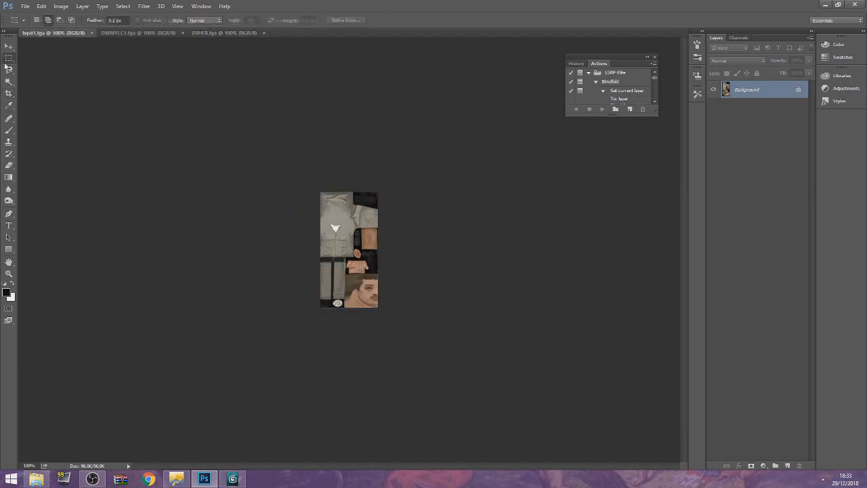
pyautogui.click(8, 275)
pyautogui.moveTo(328, 333); pyautogui.dragTo(354, 320)
pyautogui.moveTo(467, 340); pyautogui.dragTo(495, 331)
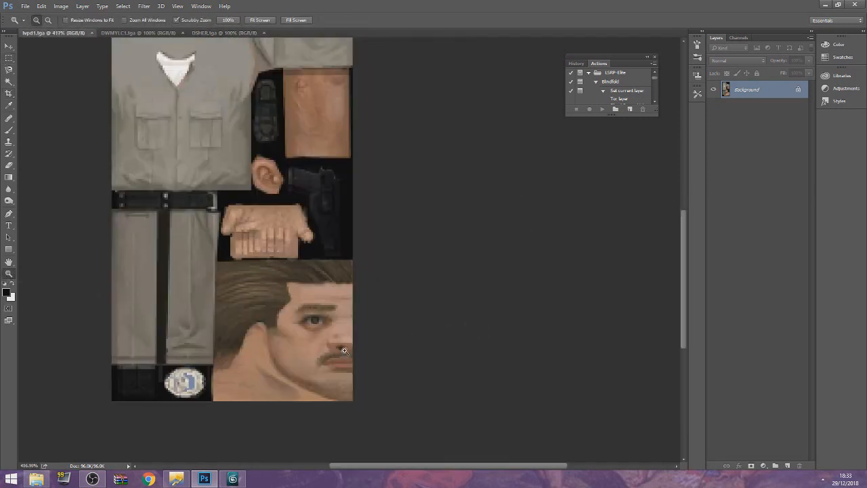
pyautogui.moveTo(346, 352); pyautogui.dragTo(353, 350)
pyautogui.scroll(-1, 352, 350)
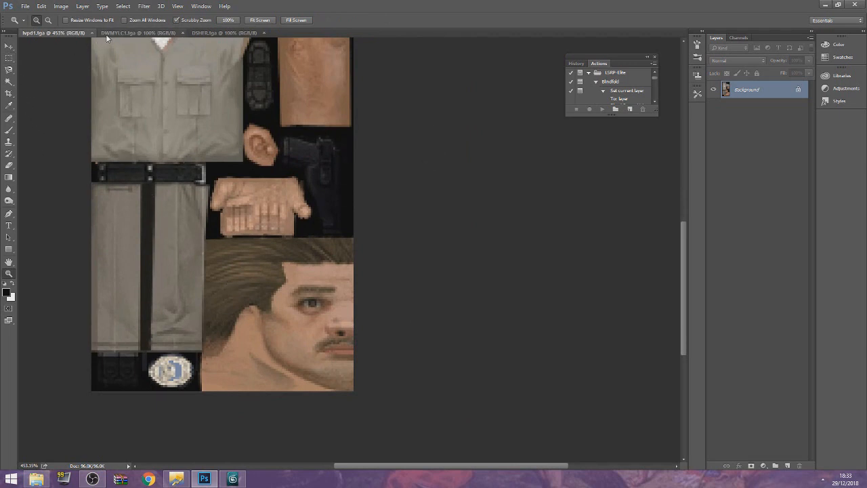
# Examine the bearded face and the overall layout of the DWMYLC1.tga texture
pyautogui.click(135, 33)
pyautogui.click(444, 307)
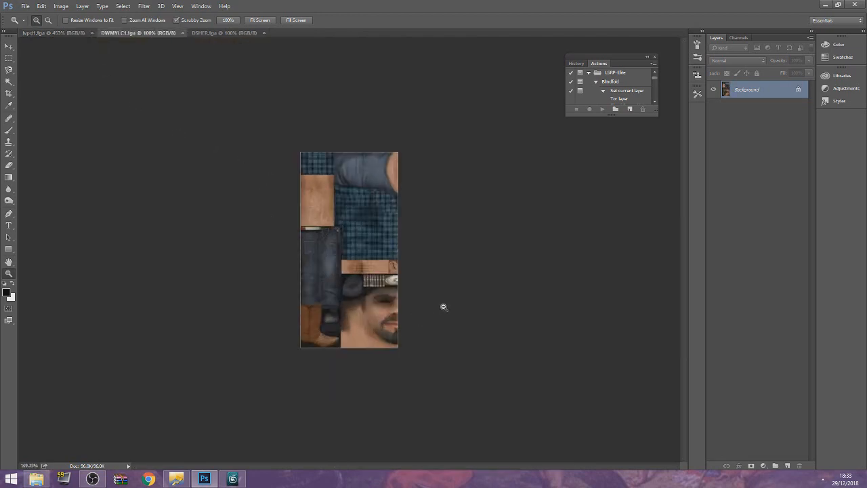
pyautogui.scroll(3, 443, 307)
pyautogui.scroll(8, 403, 410)
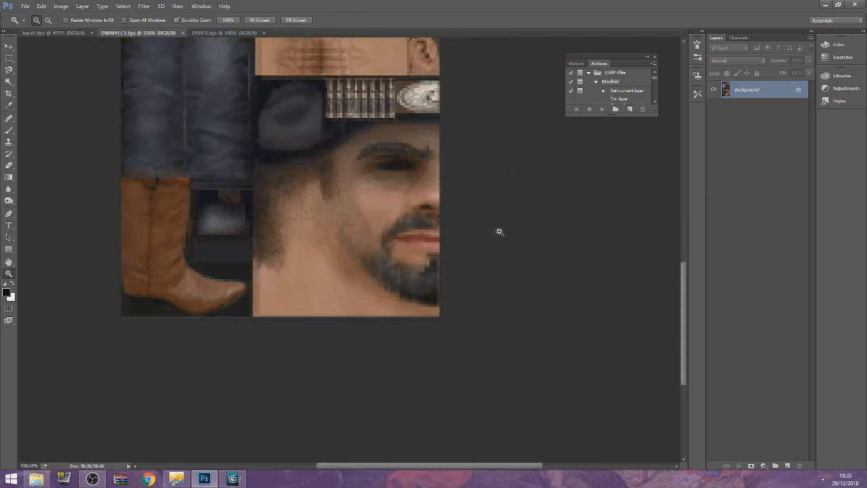
pyautogui.scroll(-2, 499, 232)
pyautogui.scroll(-3, 437, 180)
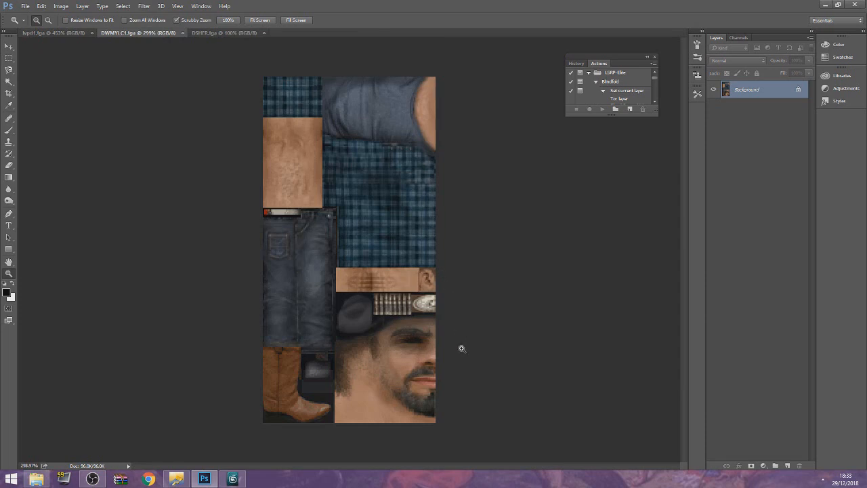
pyautogui.scroll(1, 461, 349)
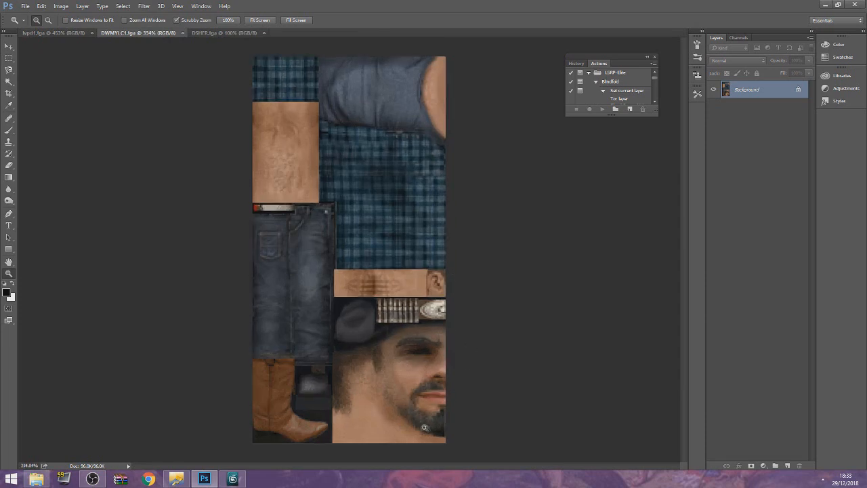
# Copy a rectangular area around the eye and eyebrow in DSHER.tga and paste it into lvpd1.tga as a new layer
pyautogui.click(211, 33)
pyautogui.scroll(6, 394, 358)
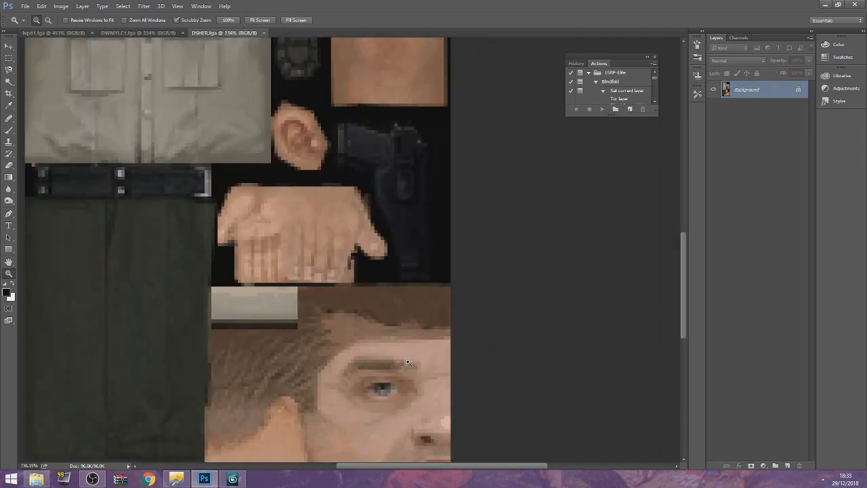
pyautogui.scroll(2, 407, 363)
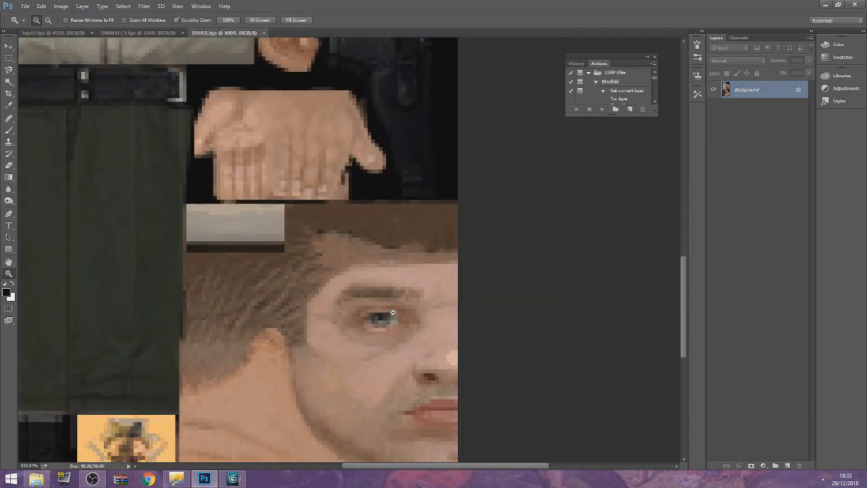
pyautogui.scroll(2, 393, 313)
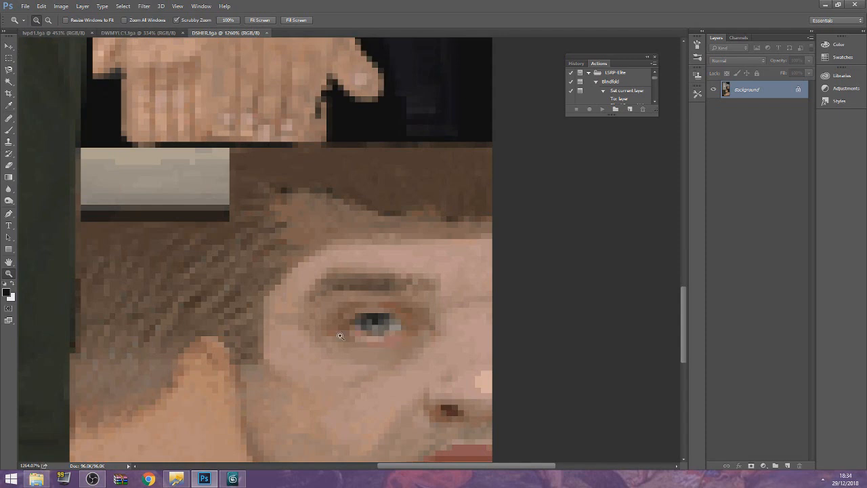
pyautogui.click(9, 58)
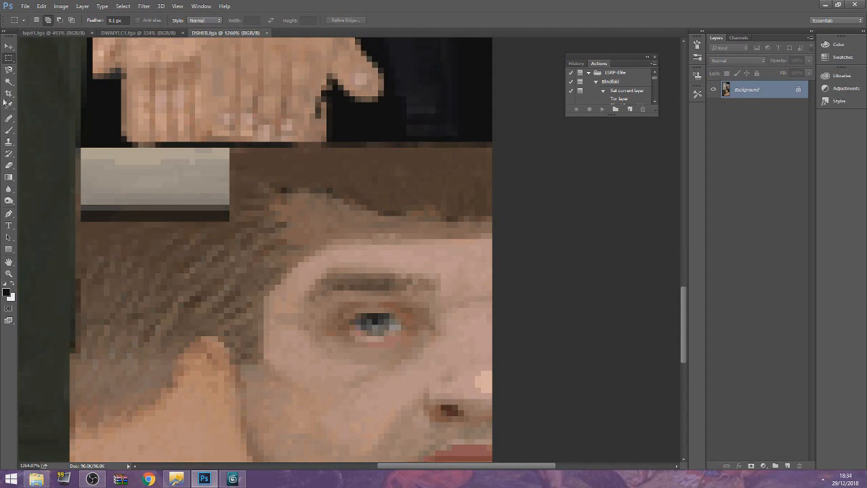
pyautogui.click(9, 142)
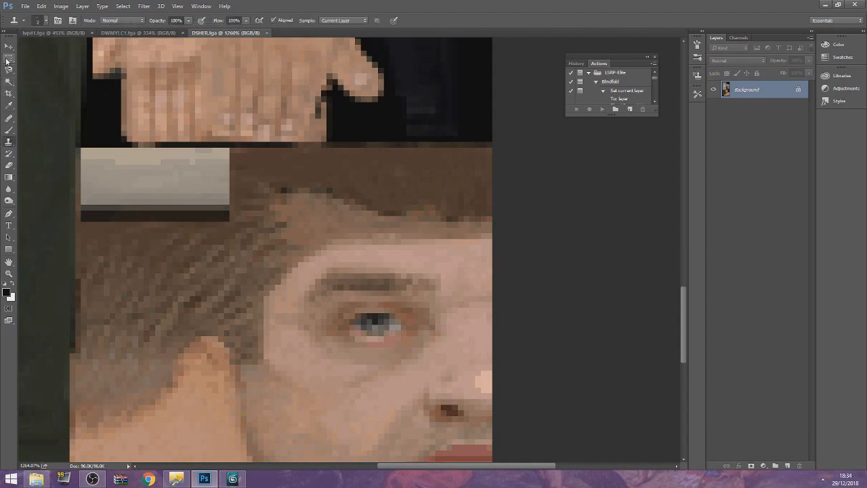
pyautogui.click(9, 58)
pyautogui.moveTo(458, 263); pyautogui.dragTo(292, 377)
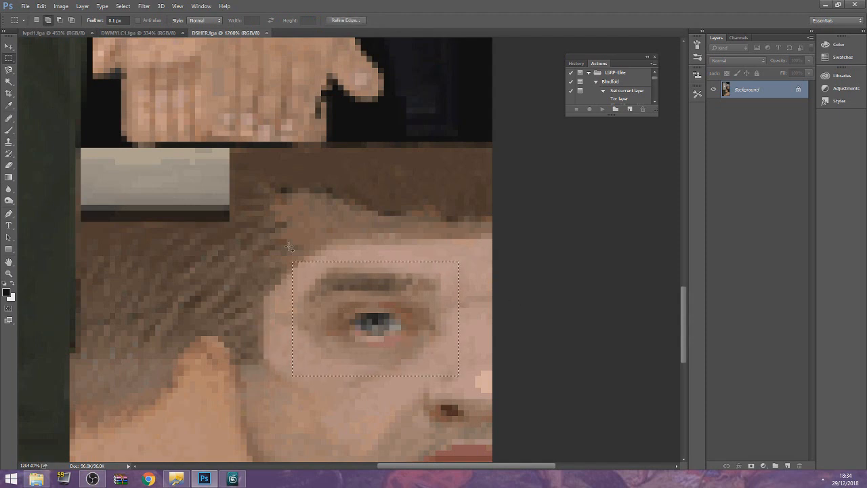
pyautogui.click(54, 34)
pyautogui.hotkey('ctrl', 'v')
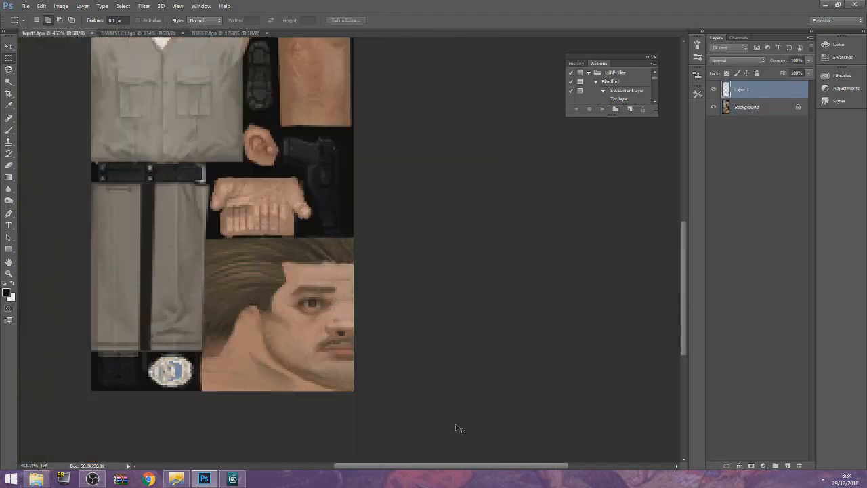
# Move the pasted eye patch over the original eye in lvpd1.tga, aligning it by toggling the layer's visibility
pyautogui.click(9, 45)
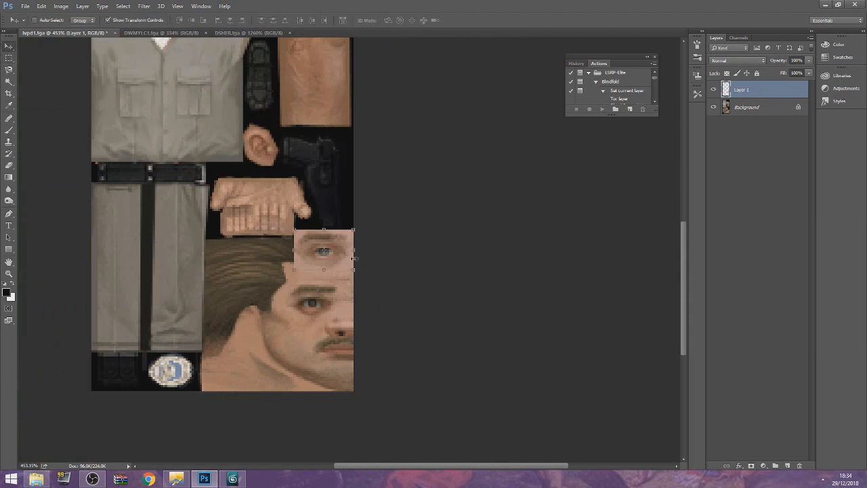
pyautogui.moveTo(340, 257); pyautogui.dragTo(332, 310)
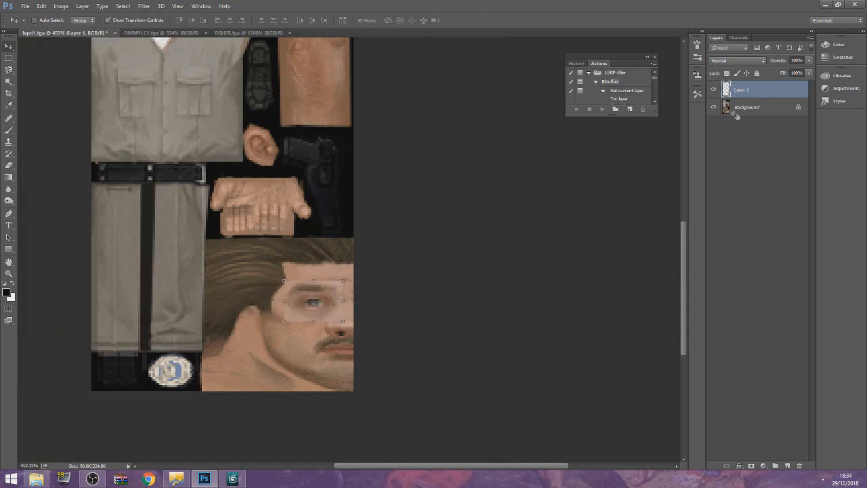
pyautogui.click(714, 89)
pyautogui.click(715, 89)
pyautogui.click(715, 89)
pyautogui.click(714, 88)
pyautogui.moveTo(342, 314)
pyautogui.mouseDown()
pyautogui.moveTo(384, 325)
pyautogui.moveTo(358, 294)
pyautogui.moveTo(339, 318)
pyautogui.moveTo(348, 323)
pyautogui.moveTo(335, 310)
pyautogui.mouseUp()
pyautogui.press('Return')
# Compare the face with and without the pasted eye layer to check its alignment
pyautogui.click(715, 90)
pyautogui.click(714, 90)
pyautogui.click(715, 90)
pyautogui.click(717, 89)
pyautogui.click(716, 90)
pyautogui.click(715, 91)
pyautogui.click(715, 90)
pyautogui.click(715, 90)
# Copy the rectangular head area of the Background layer onto a new layer
pyautogui.click(9, 58)
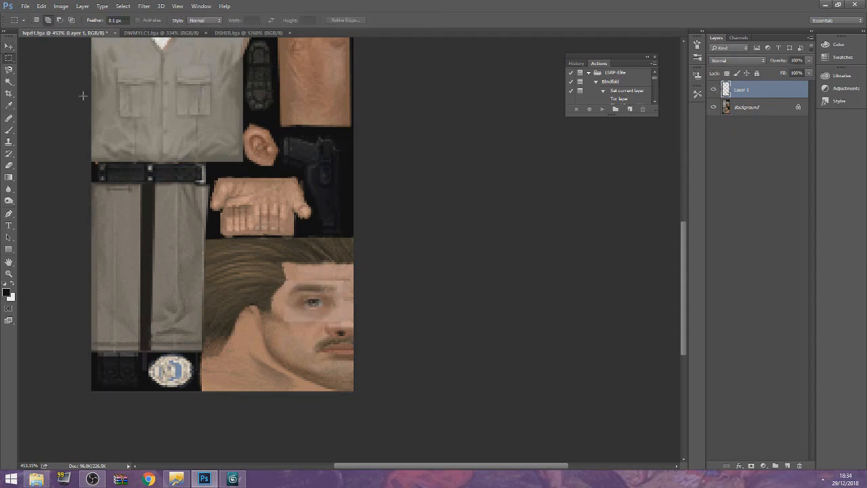
pyautogui.click(768, 108)
pyautogui.moveTo(197, 239); pyautogui.dragTo(393, 404)
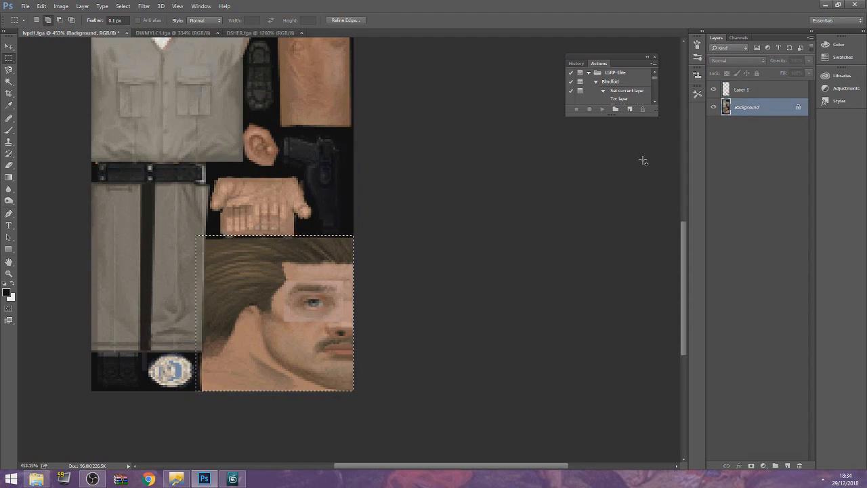
pyautogui.hotkey('ctrl', 'j')
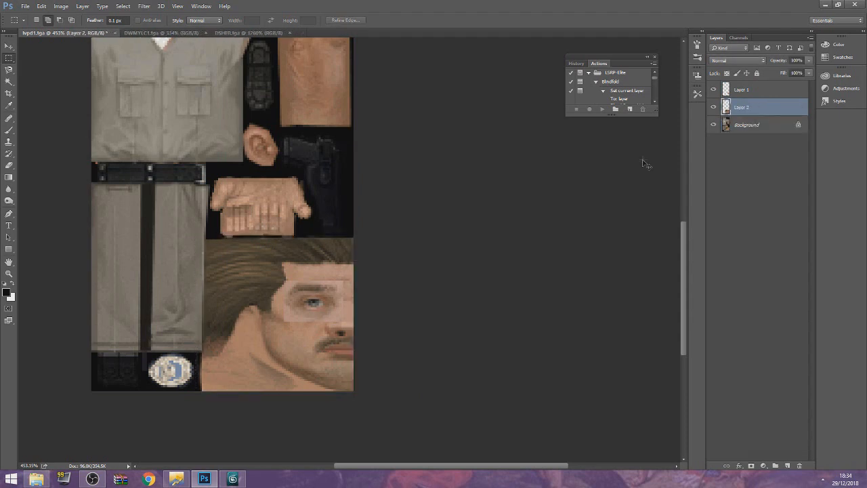
# Merge the pasted eye layer down into the head copy, and make the Background layer active and visible
pyautogui.click(712, 124)
pyautogui.click(712, 124)
pyautogui.click(713, 124)
pyautogui.click(725, 95)
pyautogui.rightClick(726, 95)
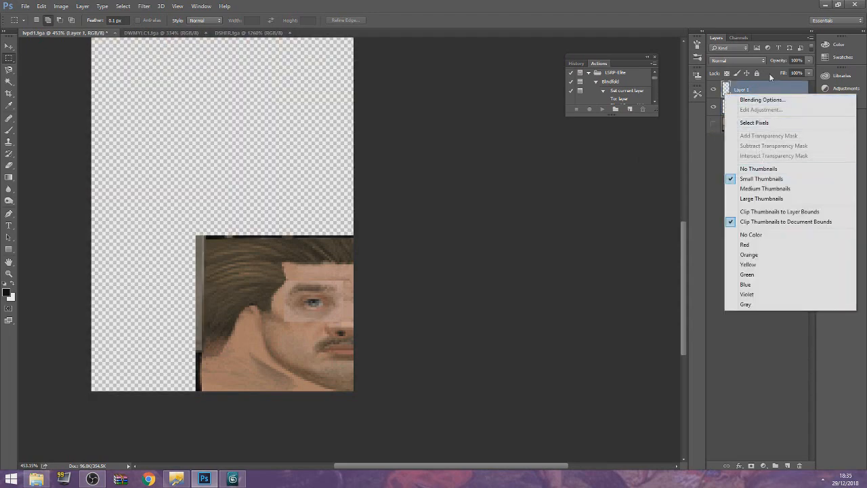
pyautogui.press('Escape')
pyautogui.rightClick(763, 91)
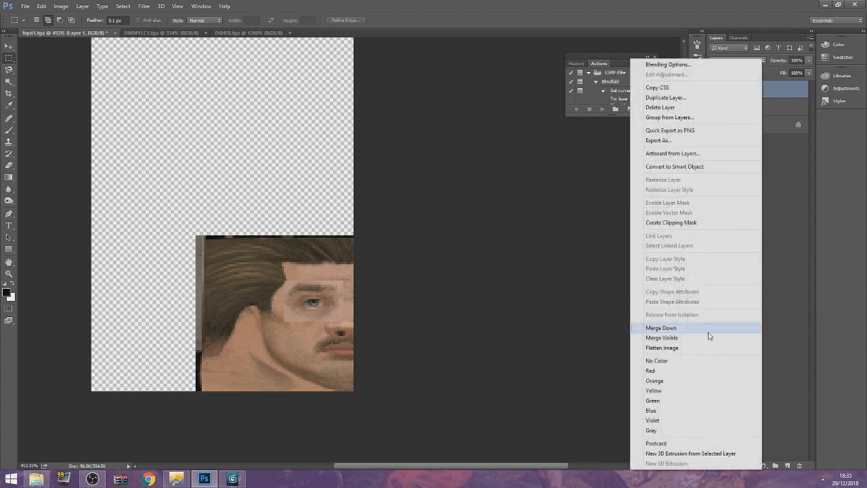
pyautogui.click(708, 327)
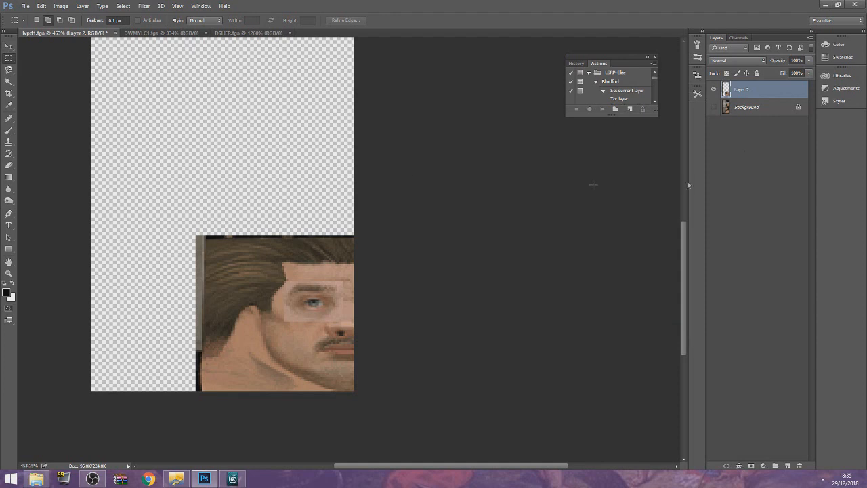
pyautogui.click(735, 108)
pyautogui.click(714, 107)
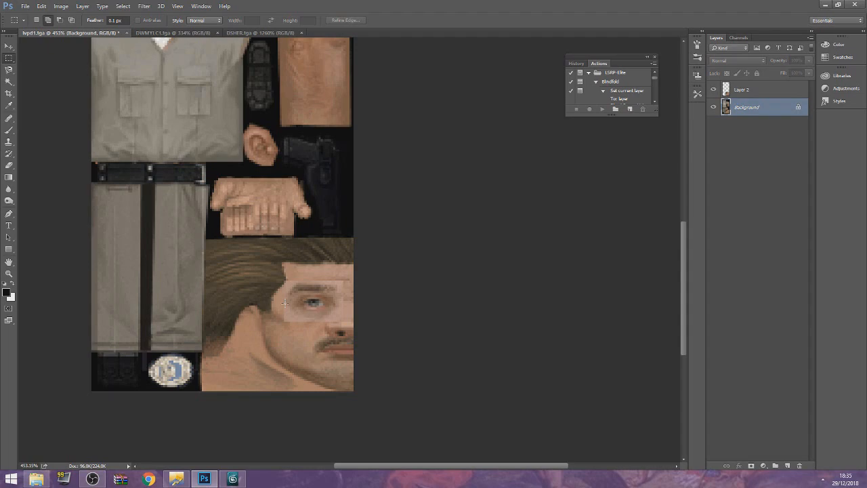
# Hide the Background layer and split the eye patch back onto its own layer above the head copy, making it active
pyautogui.click(714, 107)
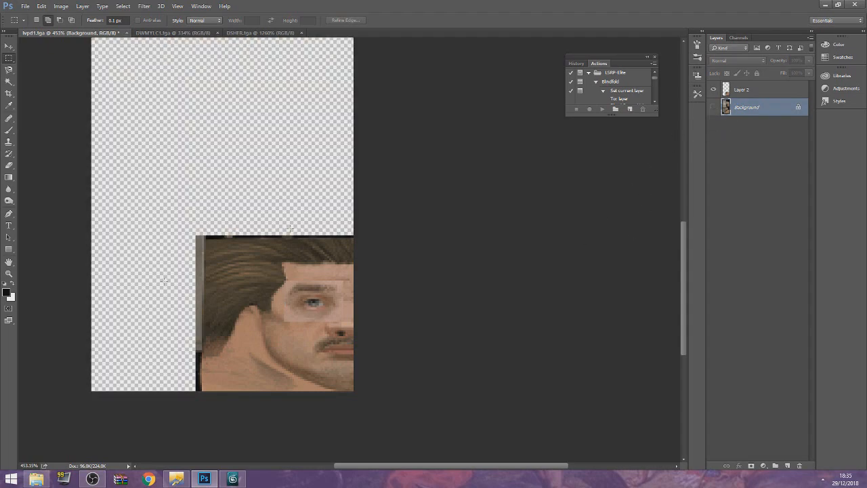
pyautogui.click(759, 94)
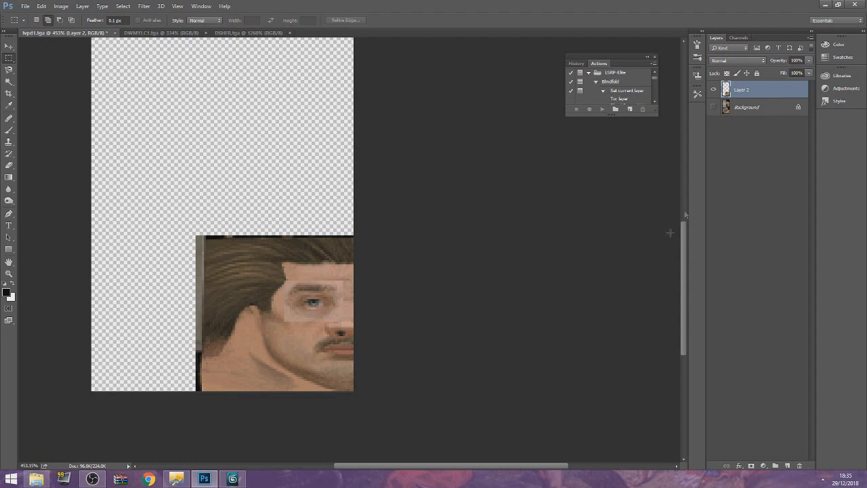
pyautogui.hotkey('ctrl', 'j')
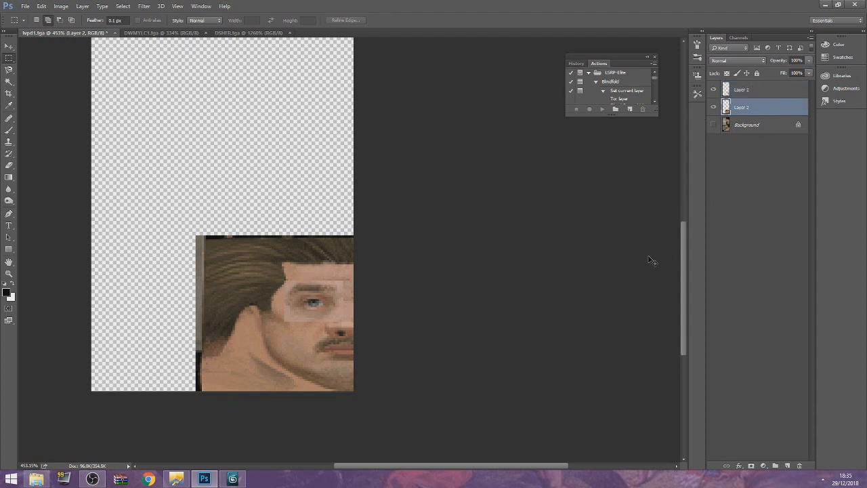
pyautogui.click(749, 90)
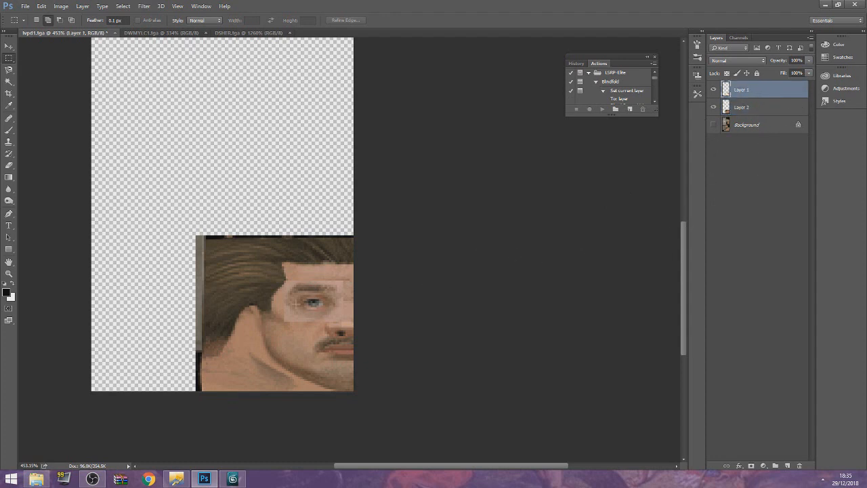
# Try erasing the lower edge of the eye patch with a 24 px eraser at 100% hardness
pyautogui.click(8, 164)
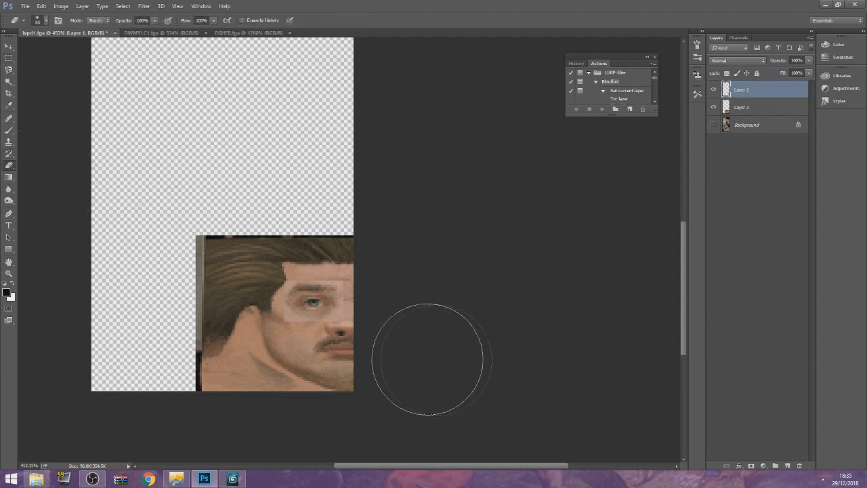
pyautogui.click(47, 21)
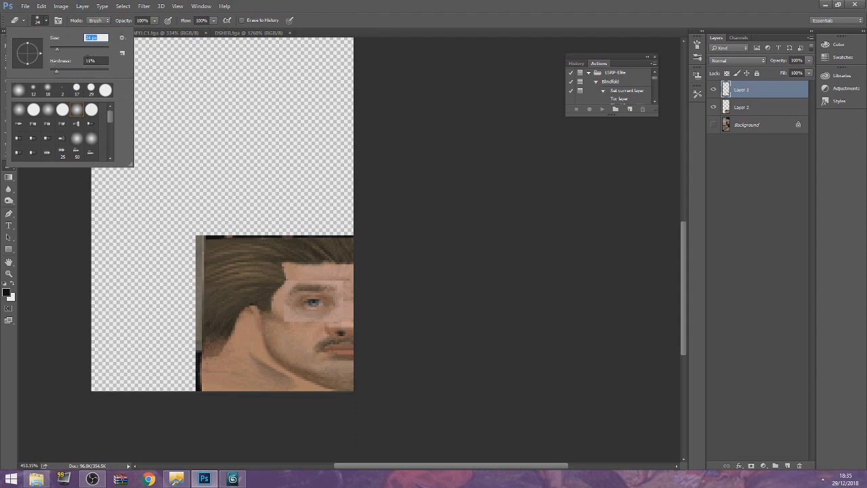
pyautogui.press('Tab')
pyautogui.write('100')
pyautogui.press('Return')
pyautogui.moveTo(245, 323)
pyautogui.mouseDown()
pyautogui.moveTo(354, 300)
pyautogui.moveTo(332, 306)
pyautogui.moveTo(344, 303)
pyautogui.mouseUp()
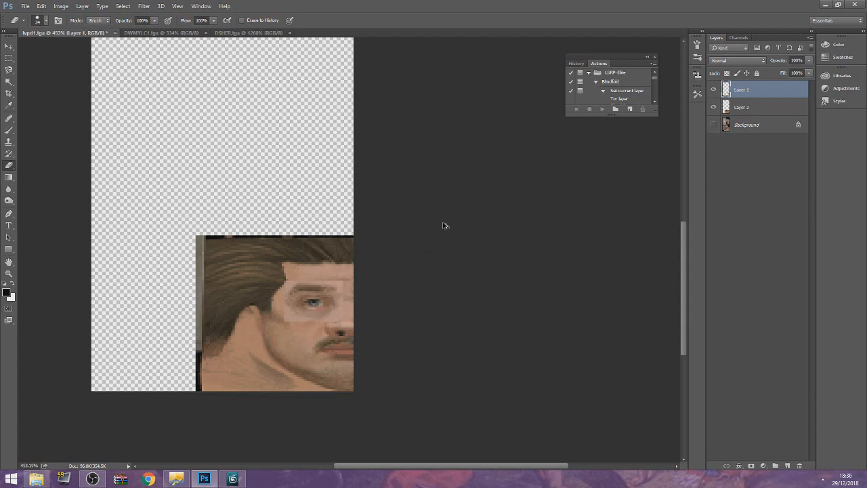
# Lower the eraser hardness to 12% and try erasing the upper edge of the eye patch, toggling its layer to compare
pyautogui.click(39, 20)
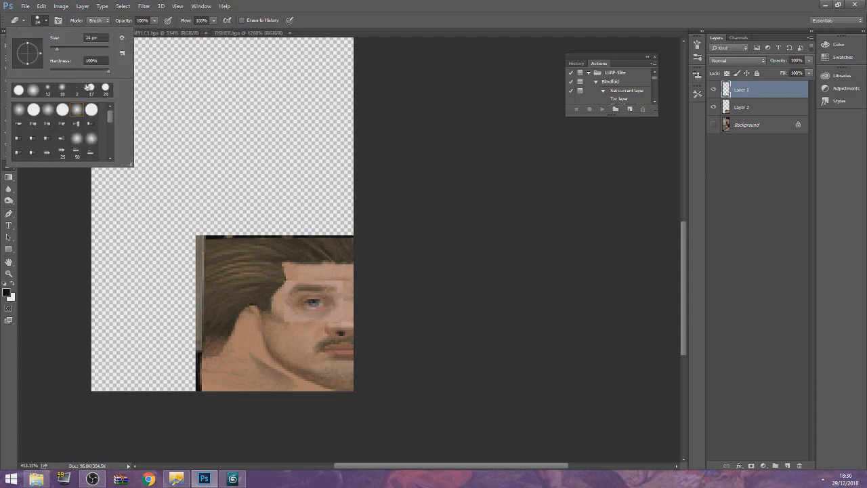
pyautogui.click(58, 69)
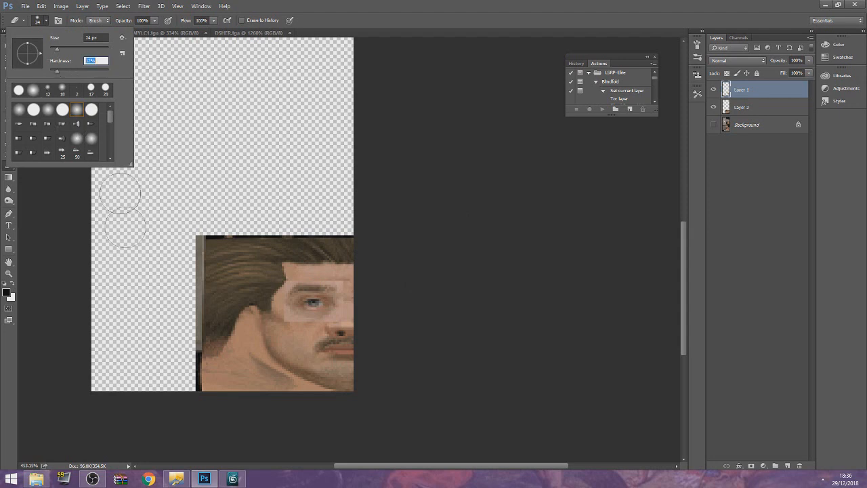
pyautogui.click(80, 269)
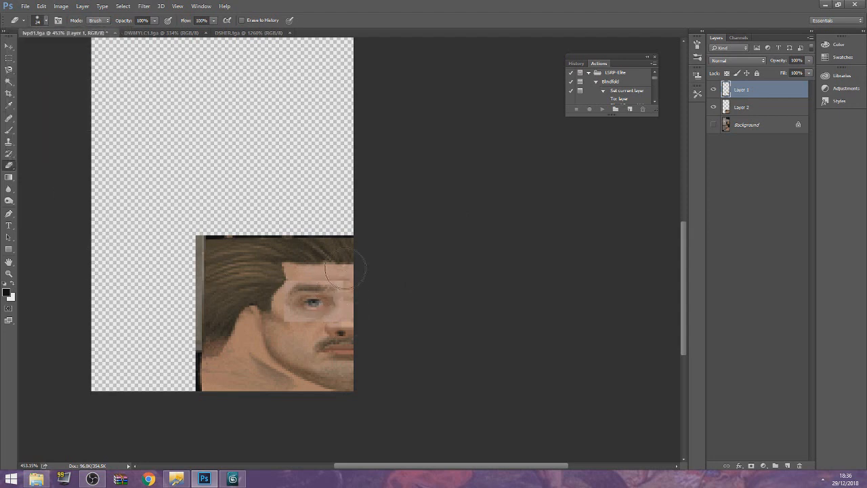
pyautogui.moveTo(355, 281); pyautogui.dragTo(282, 273)
pyautogui.click(713, 89)
pyautogui.click(714, 89)
# Blend the pale edges around the pasted eye into the surrounding skin using a 10 px History Brush
pyautogui.click(39, 19)
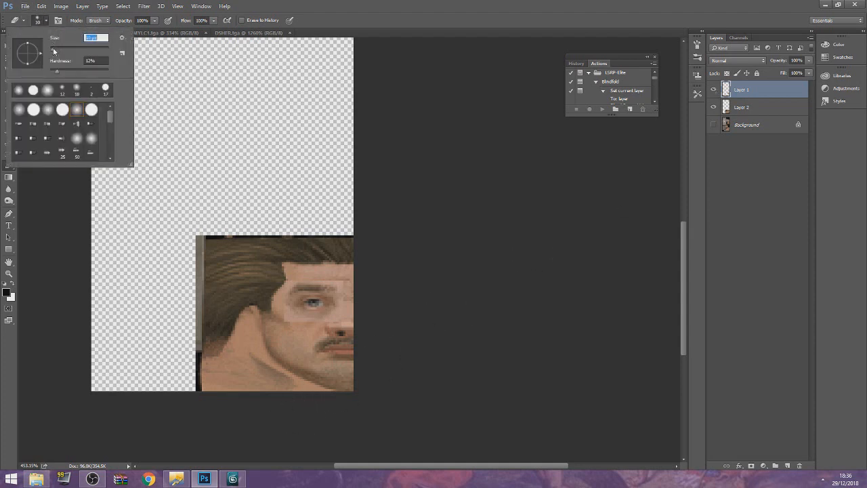
pyautogui.click(9, 274)
pyautogui.moveTo(363, 340); pyautogui.dragTo(384, 327)
pyautogui.moveTo(320, 275); pyautogui.dragTo(326, 273)
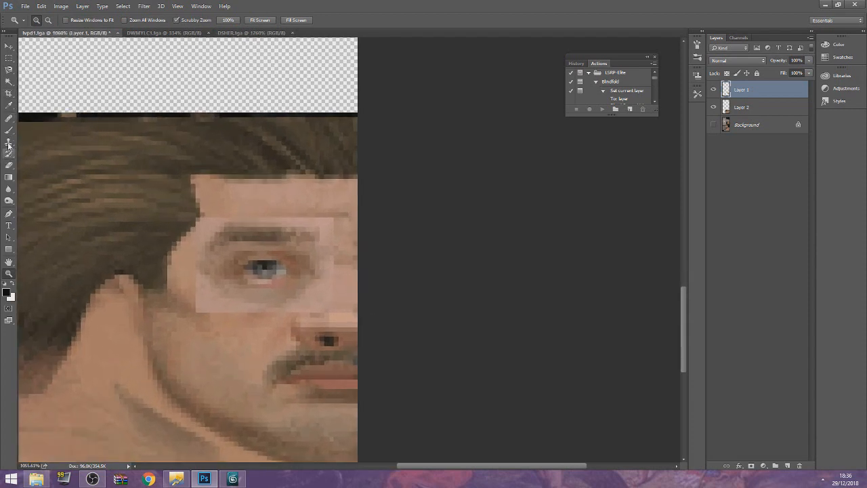
pyautogui.click(8, 176)
pyautogui.click(9, 154)
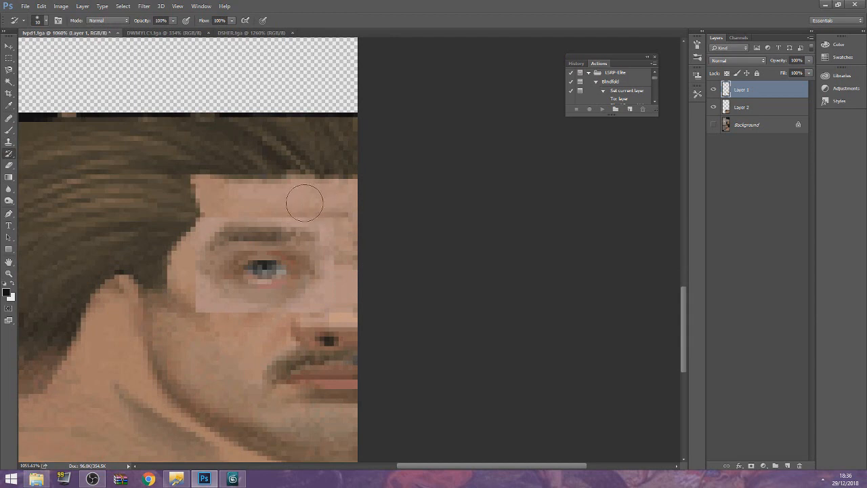
pyautogui.moveTo(346, 229)
pyautogui.mouseDown()
pyautogui.moveTo(344, 299)
pyautogui.moveTo(356, 291)
pyautogui.moveTo(322, 309)
pyautogui.mouseUp()
pyautogui.moveTo(238, 329)
pyautogui.mouseDown()
pyautogui.moveTo(212, 320)
pyautogui.moveTo(168, 283)
pyautogui.moveTo(218, 321)
pyautogui.moveTo(185, 278)
pyautogui.moveTo(176, 234)
pyautogui.moveTo(189, 213)
pyautogui.moveTo(206, 205)
pyautogui.moveTo(181, 228)
pyautogui.moveTo(206, 212)
pyautogui.moveTo(264, 201)
pyautogui.moveTo(304, 207)
pyautogui.moveTo(332, 227)
pyautogui.moveTo(338, 267)
pyautogui.moveTo(346, 251)
pyautogui.moveTo(327, 213)
pyautogui.moveTo(302, 204)
pyautogui.moveTo(205, 207)
pyautogui.moveTo(184, 248)
pyautogui.mouseUp()
pyautogui.moveTo(211, 317)
pyautogui.mouseDown()
pyautogui.moveTo(213, 308)
pyautogui.moveTo(271, 325)
pyautogui.moveTo(234, 315)
pyautogui.moveTo(348, 286)
pyautogui.moveTo(336, 283)
pyautogui.moveTo(325, 212)
pyautogui.moveTo(322, 218)
pyautogui.moveTo(261, 205)
pyautogui.moveTo(318, 213)
pyautogui.moveTo(337, 230)
pyautogui.moveTo(315, 233)
pyautogui.moveTo(296, 212)
pyautogui.moveTo(244, 199)
pyautogui.moveTo(322, 233)
pyautogui.moveTo(281, 209)
pyautogui.moveTo(198, 239)
pyautogui.moveTo(182, 263)
pyautogui.moveTo(193, 256)
pyautogui.moveTo(206, 197)
pyautogui.moveTo(291, 197)
pyautogui.moveTo(178, 223)
pyautogui.moveTo(206, 238)
pyautogui.mouseUp()
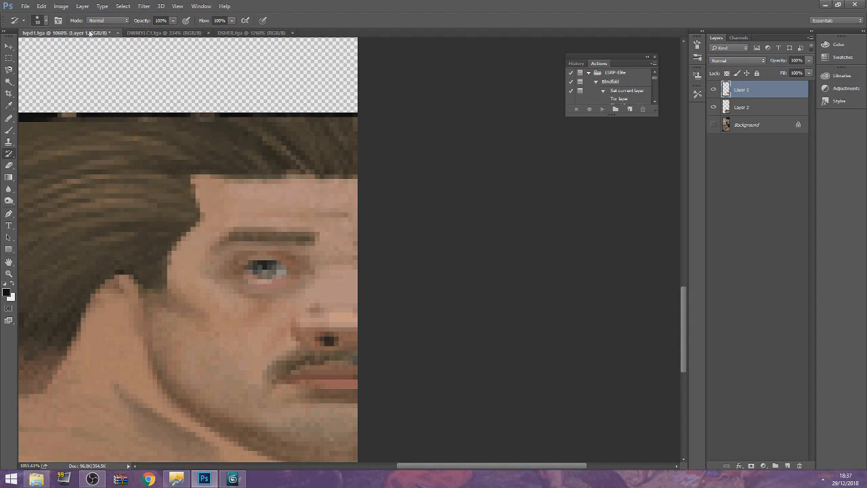
# Start saving the face texture under a new name in PNG format
pyautogui.click(25, 6)
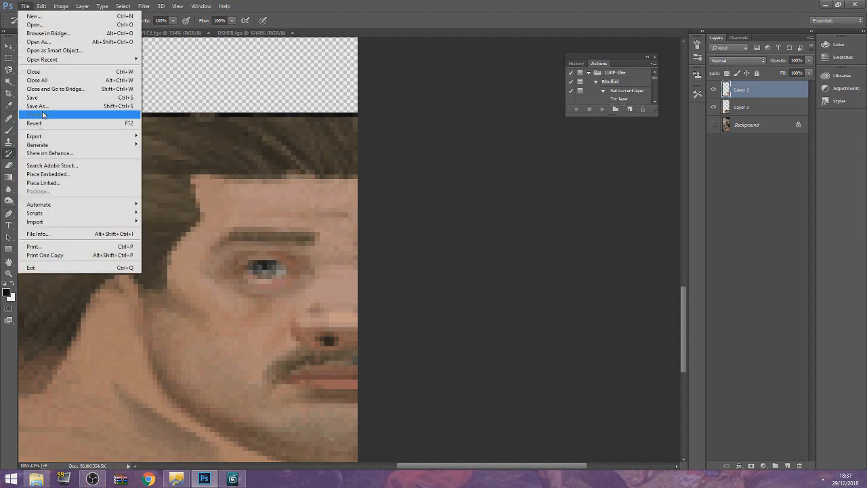
pyautogui.click(548, 346)
pyautogui.click(26, 6)
pyautogui.click(41, 106)
pyautogui.click(168, 381)
pyautogui.click(135, 345)
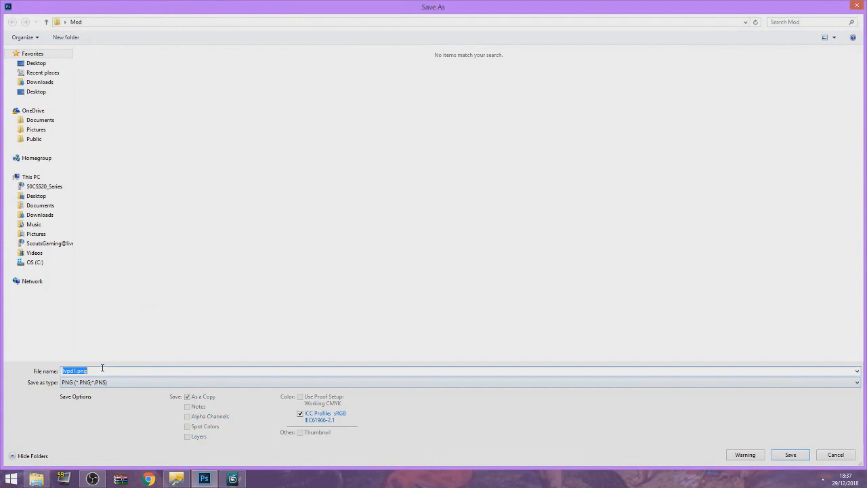
# Switch the save format to Targa and back to PNG
pyautogui.click(106, 382)
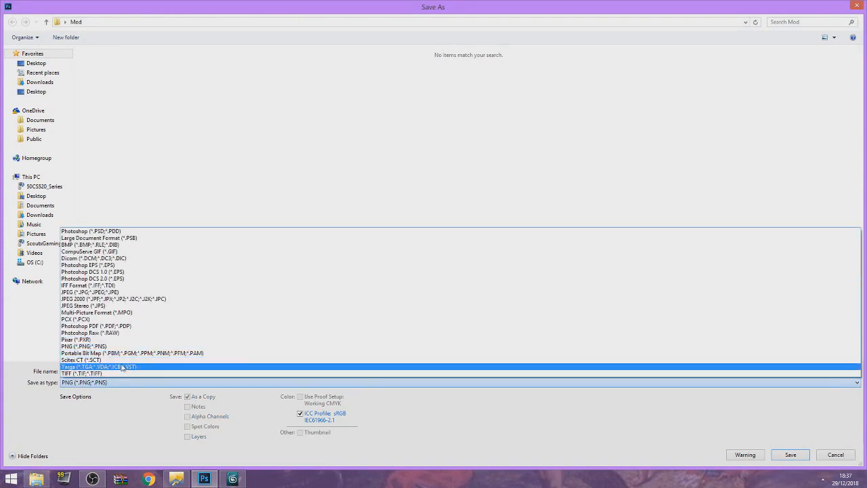
pyautogui.click(134, 367)
pyautogui.click(129, 382)
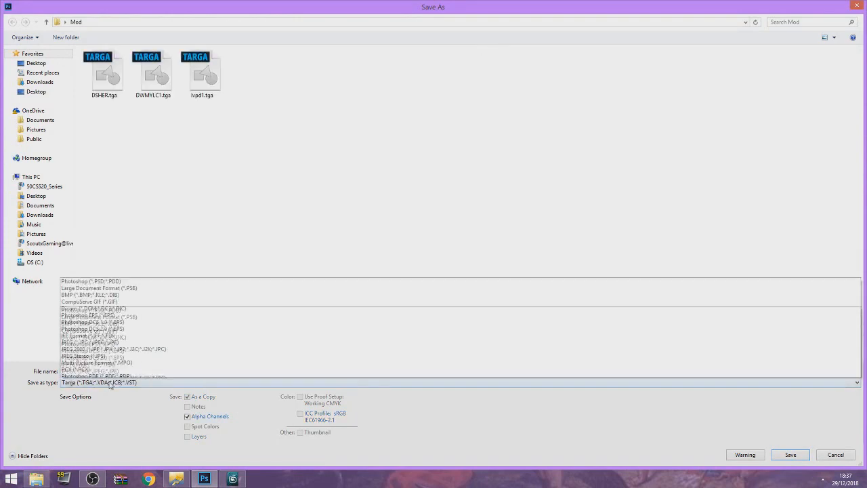
pyautogui.click(95, 345)
# Name the PNG copy Face and save it in the Mod folder
pyautogui.click(107, 371)
pyautogui.write('Fa')
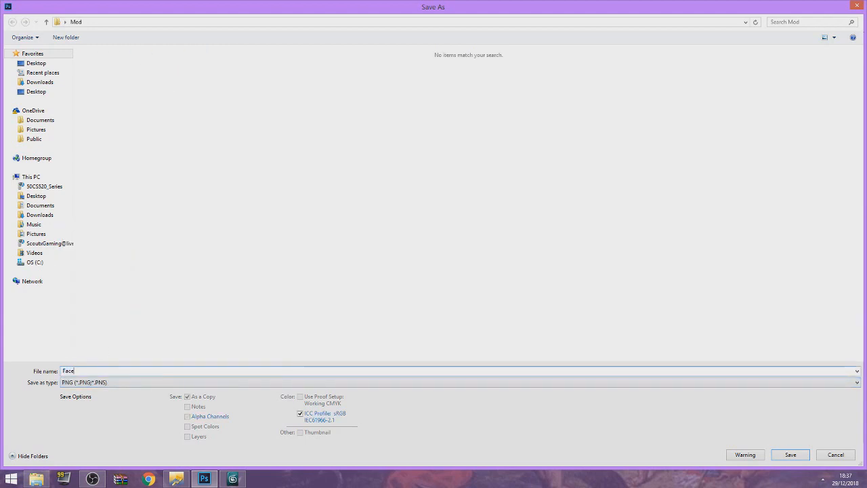
pyautogui.write('ce')
pyautogui.press('Return')
pyautogui.press('Return')
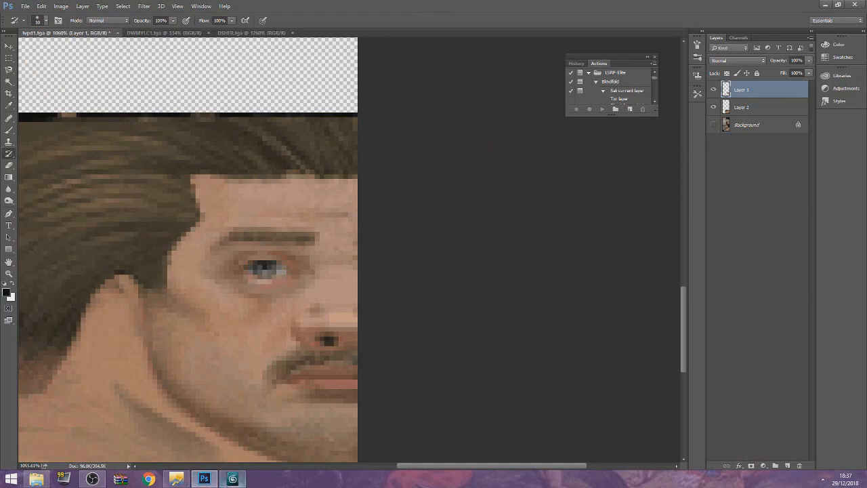
# Switch to 3ds Max and dismiss the application error without sending an error report
pyautogui.click(233, 479)
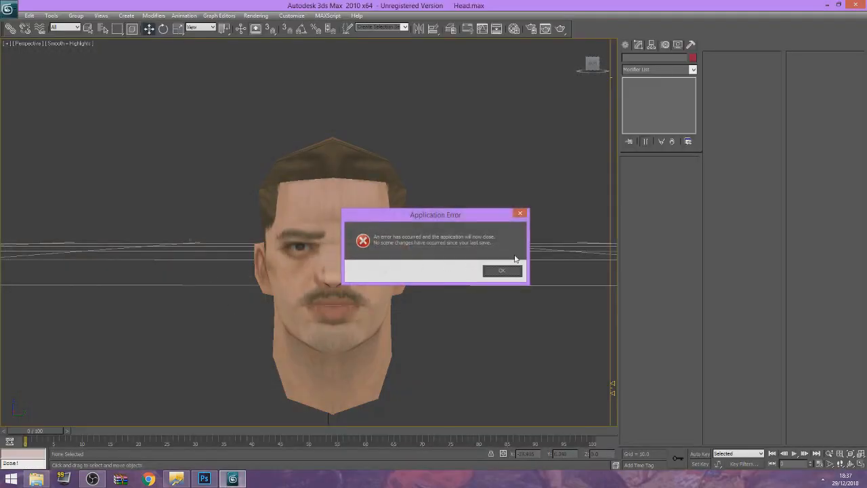
pyautogui.click(502, 270)
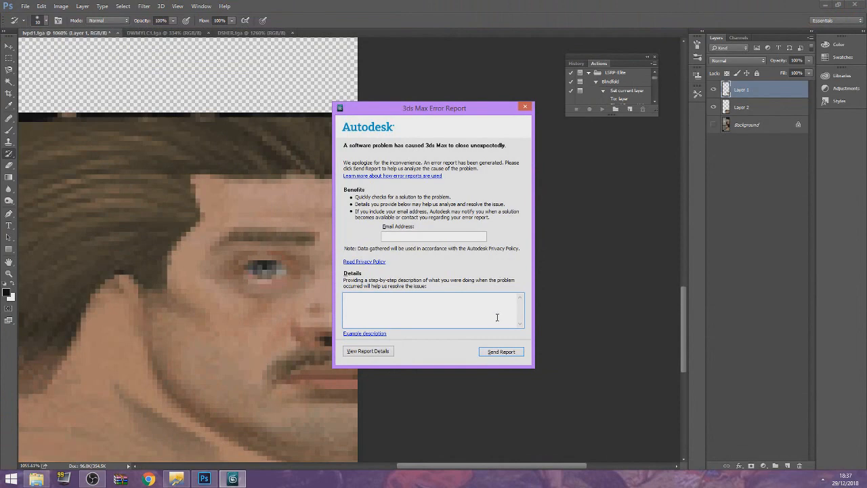
pyautogui.click(525, 108)
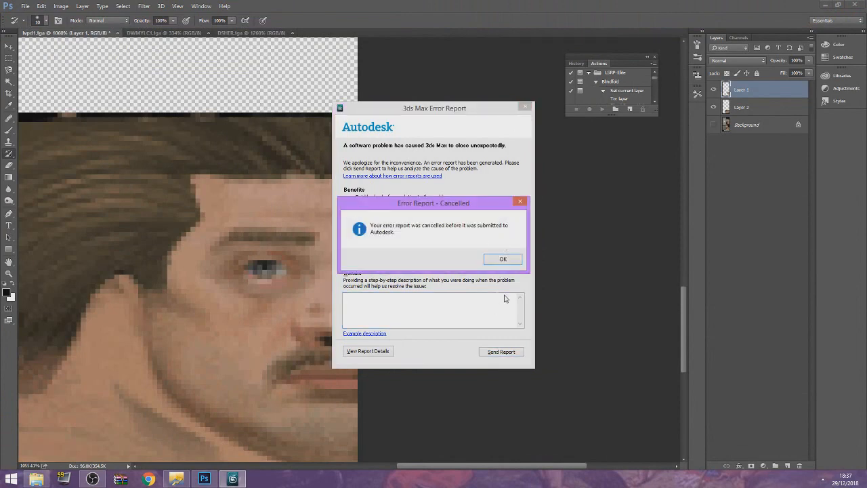
pyautogui.click(518, 259)
# Find and relaunch Autodesk 3ds Max 2010 64-bit
pyautogui.press('super')
pyautogui.write('3ds Max 2010 64-bit')
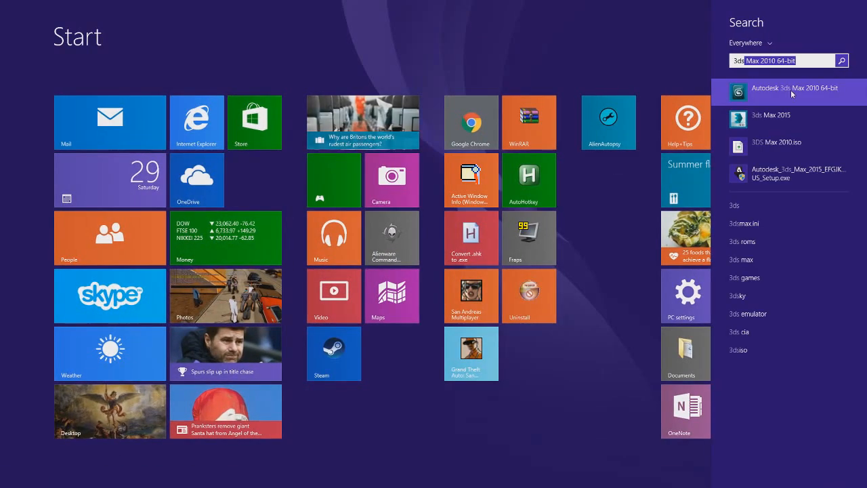
pyautogui.click(791, 89)
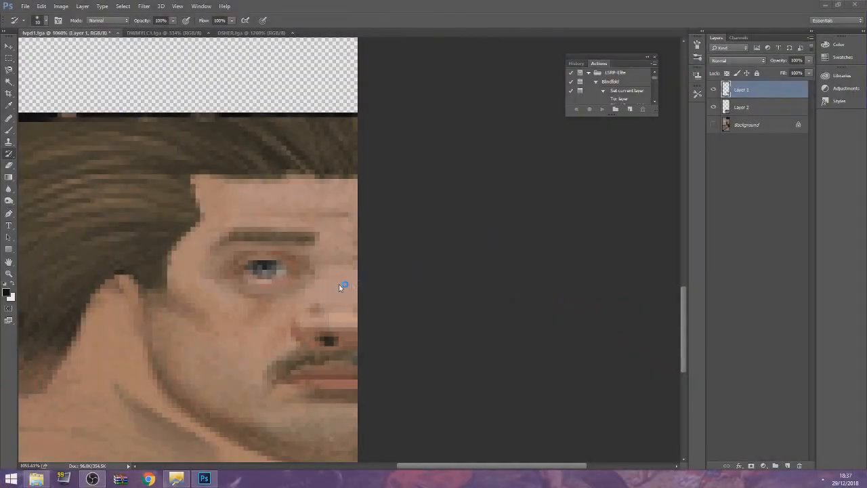
# Copy the rectangular mouth and beard area from DWMYLC1.tga and paste it as a new layer in lvpd1.tga
pyautogui.click(157, 34)
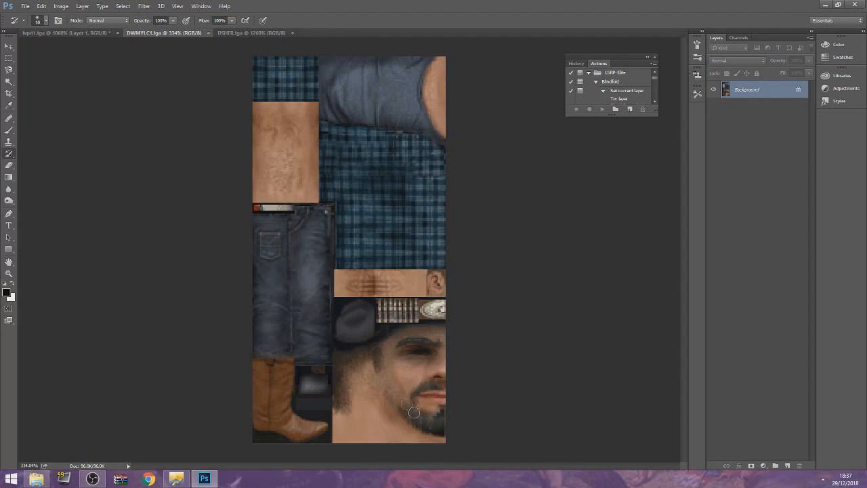
pyautogui.click(9, 59)
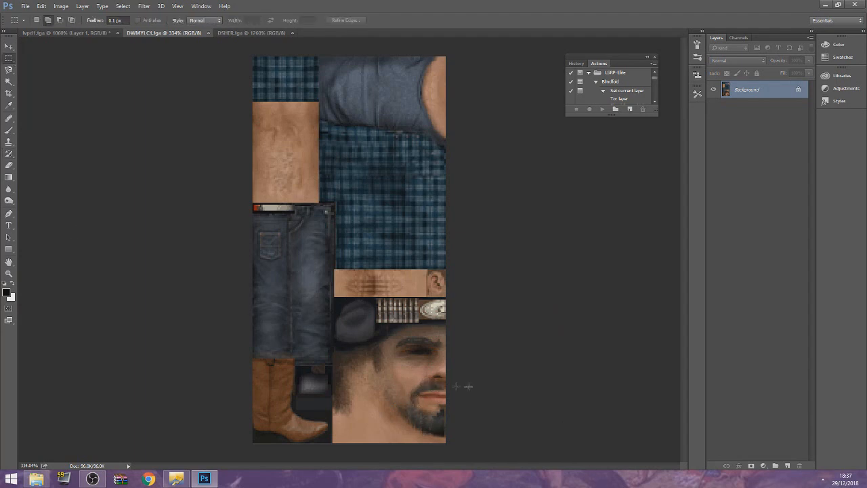
pyautogui.moveTo(391, 374); pyautogui.dragTo(470, 437)
pyautogui.click(363, 313)
pyautogui.moveTo(387, 378); pyautogui.dragTo(494, 457)
pyautogui.click(82, 33)
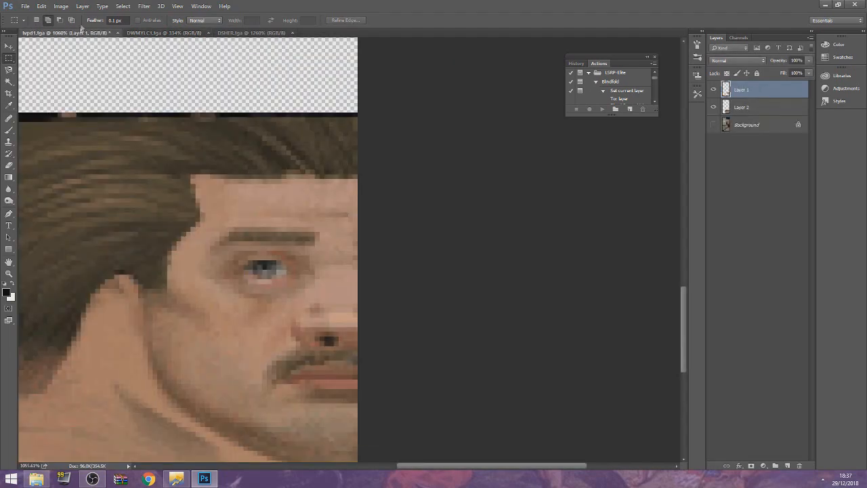
pyautogui.hotkey('ctrl', 'v')
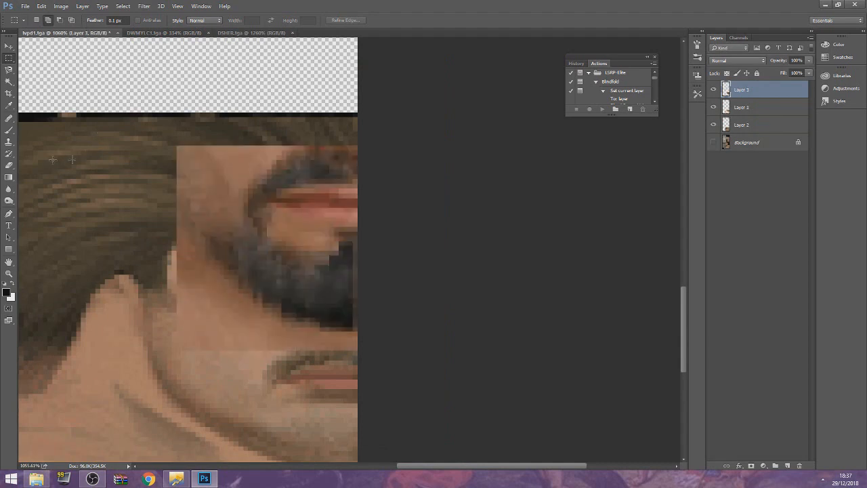
# Move the pasted beard patch down over the original mouth and reduce its height to fit the lower face
pyautogui.click(10, 48)
pyautogui.moveTo(343, 257); pyautogui.dragTo(342, 404)
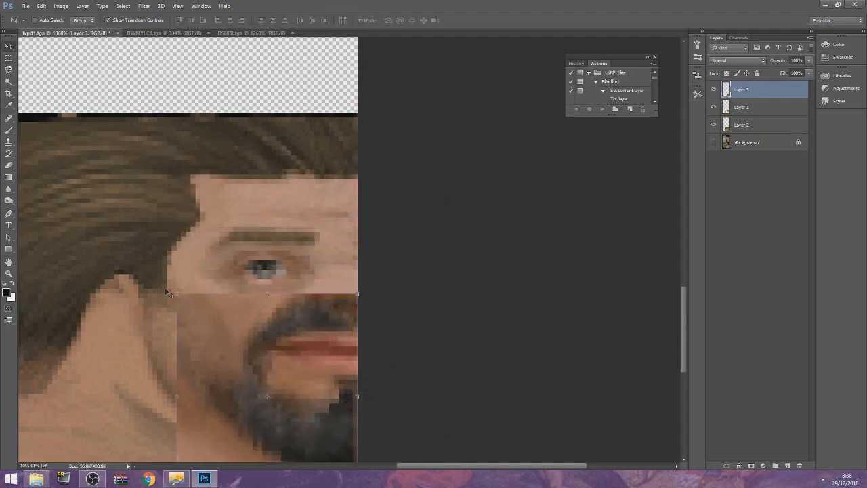
pyautogui.moveTo(174, 292); pyautogui.dragTo(206, 360)
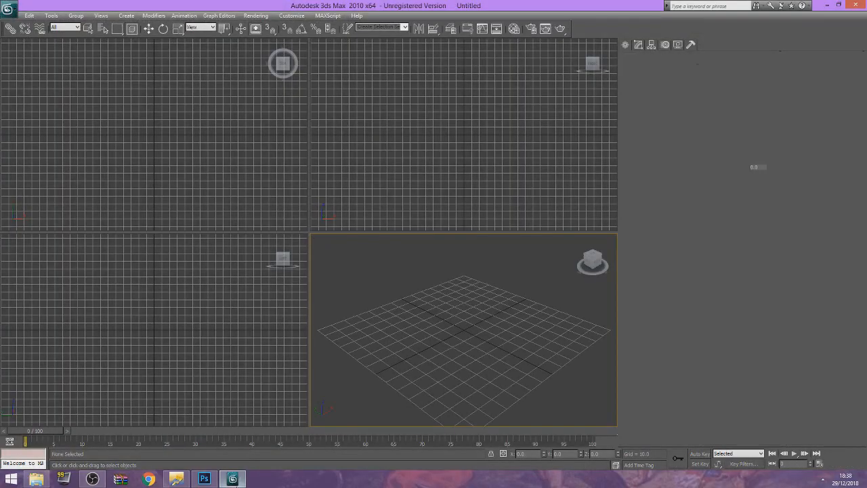
pyautogui.hotkey('alt', 'Tab')
pyautogui.moveTo(266, 387)
pyautogui.mouseDown()
pyautogui.moveTo(237, 376)
pyautogui.moveTo(270, 377)
pyautogui.moveTo(116, 380)
pyautogui.moveTo(271, 391)
pyautogui.mouseUp()
pyautogui.moveTo(220, 427); pyautogui.dragTo(166, 414)
pyautogui.press('Return')
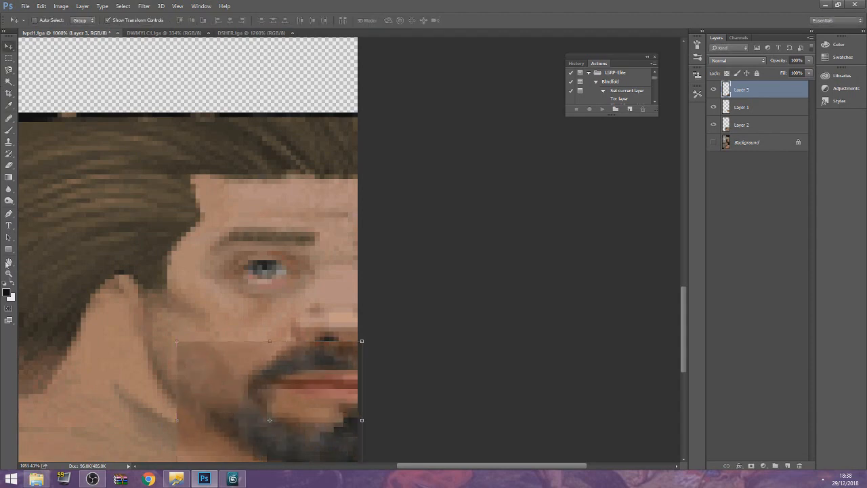
# Erase the surplus skin around the pasted beard, and erase its lips with a 4 px eraser
pyautogui.click(8, 274)
pyautogui.moveTo(329, 304); pyautogui.dragTo(311, 313)
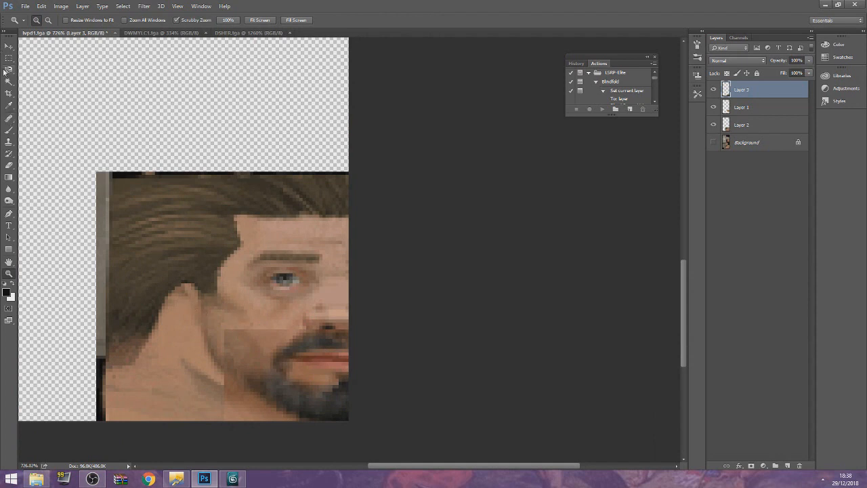
pyautogui.click(9, 164)
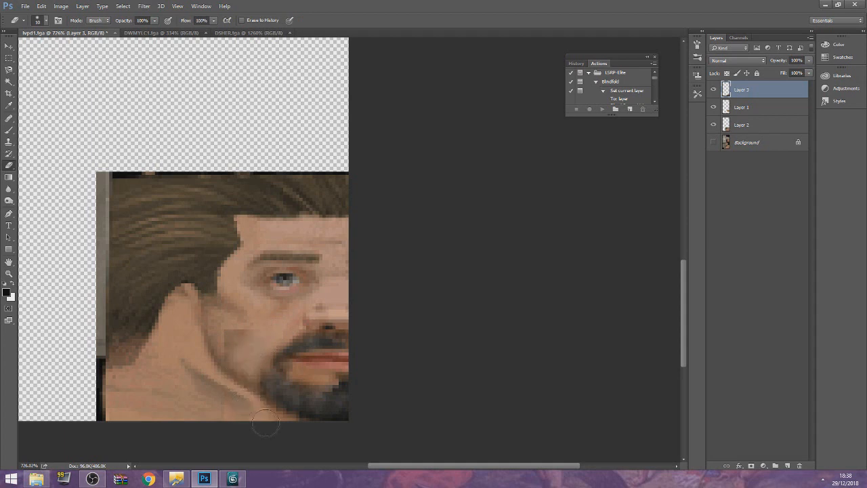
pyautogui.click(42, 21)
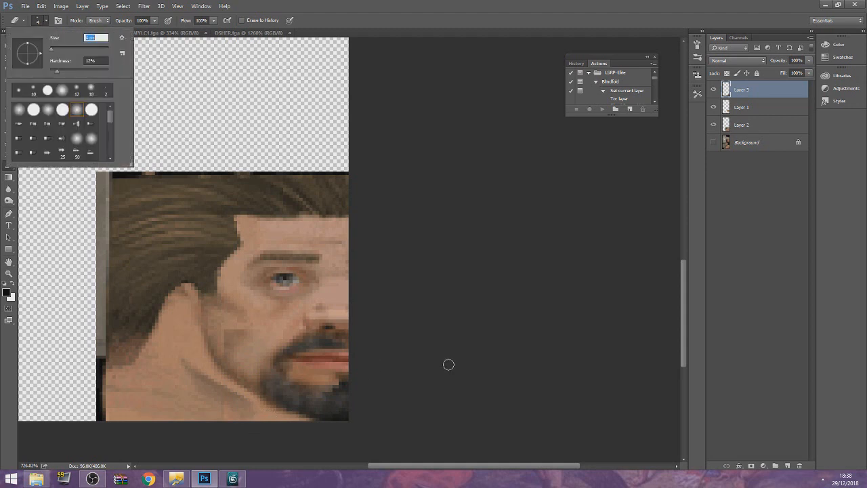
pyautogui.click(353, 359)
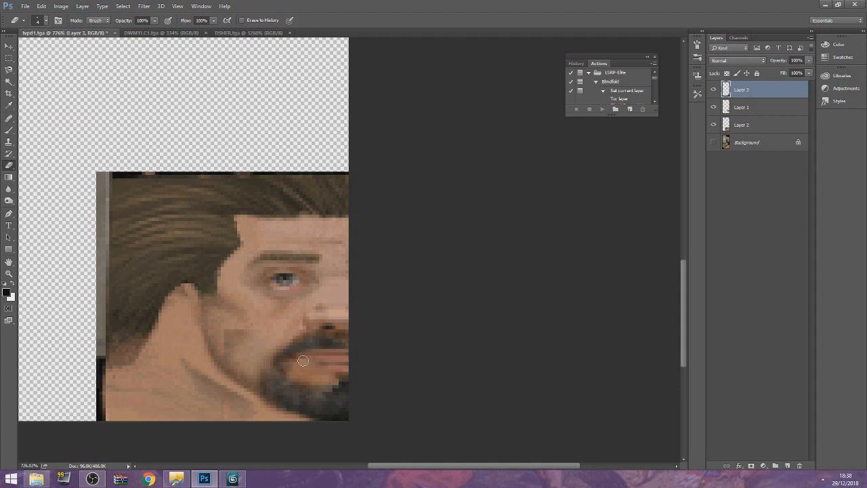
# Scale the beard patch on Layer 3 to 89.74% width and 87.98% height, and erase the leftover skin at its outer edge
pyautogui.click(9, 46)
pyautogui.moveTo(221, 437); pyautogui.dragTo(233, 422)
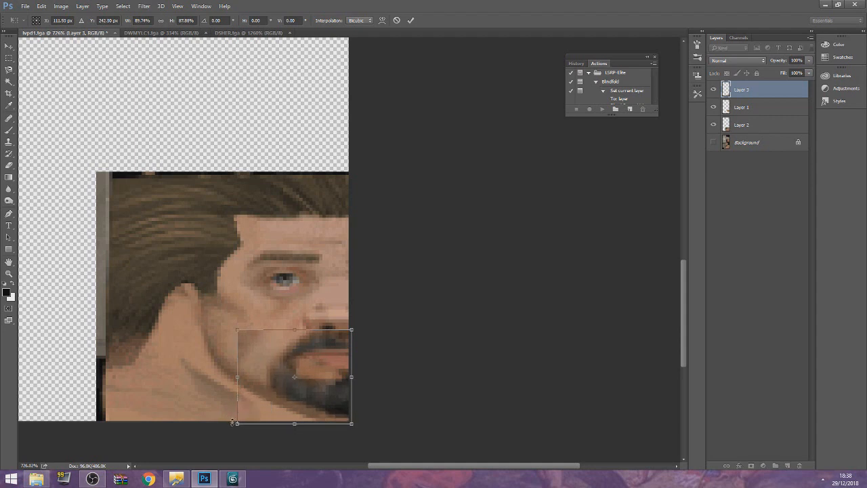
pyautogui.press('Return')
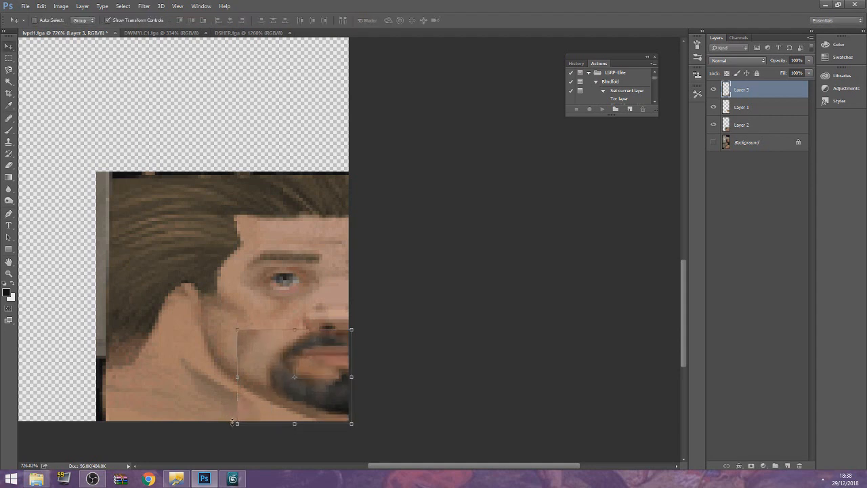
pyautogui.click(9, 164)
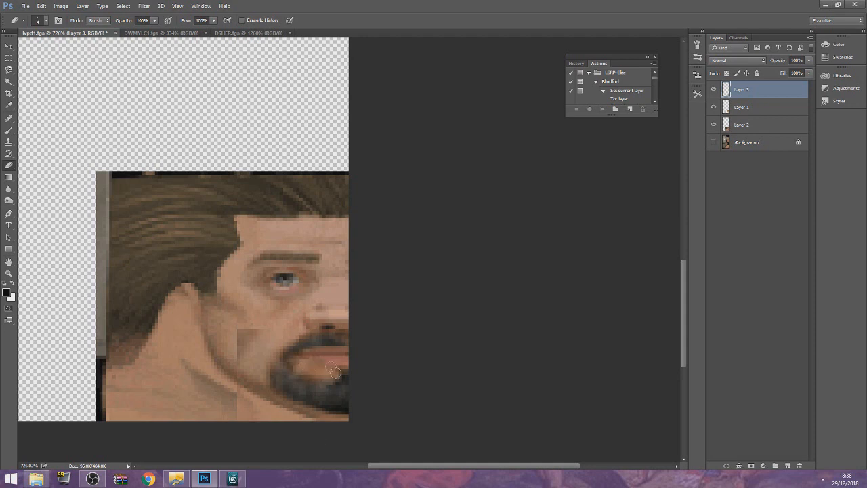
pyautogui.moveTo(263, 317); pyautogui.dragTo(235, 365)
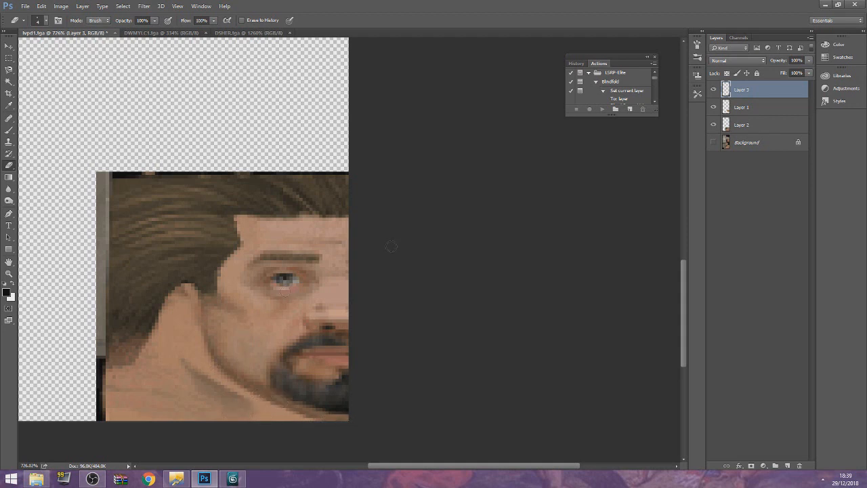
# Compare the beard and eye patches with the base face by toggling the visibility of Layer 1 and Layer 2
pyautogui.click(713, 125)
pyautogui.click(715, 107)
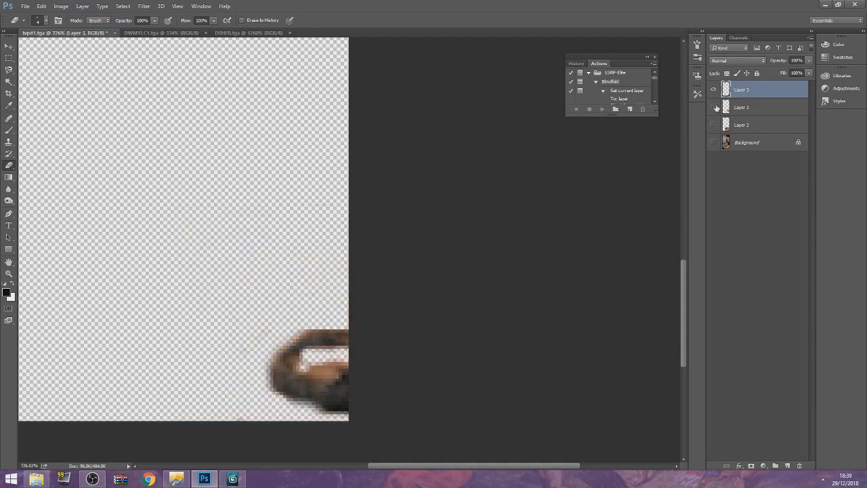
pyautogui.click(716, 107)
pyautogui.click(716, 108)
pyautogui.click(716, 108)
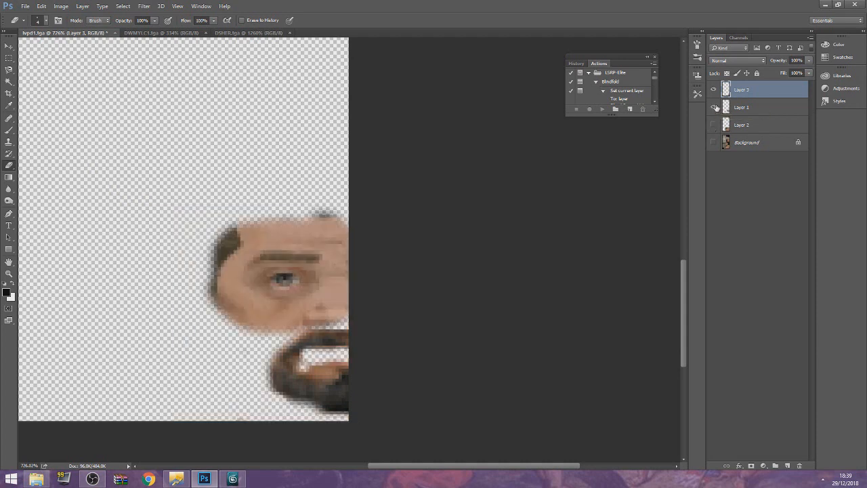
pyautogui.click(716, 108)
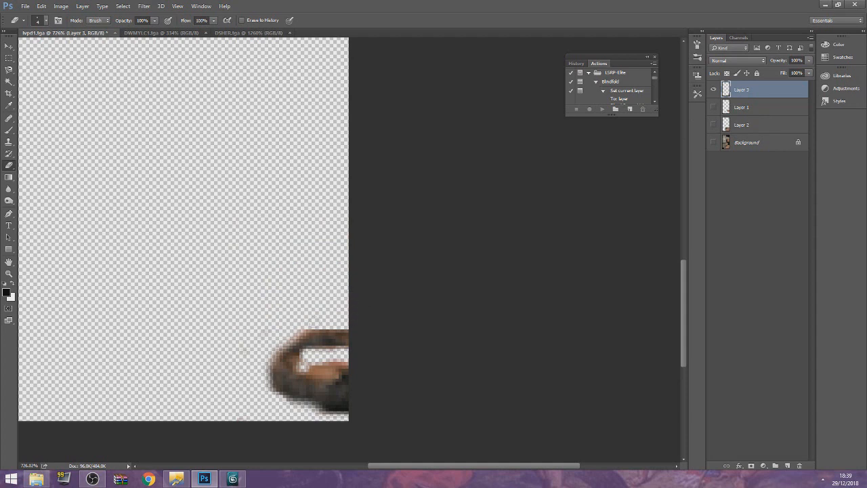
pyautogui.click(713, 108)
pyautogui.click(713, 125)
pyautogui.click(712, 126)
pyautogui.click(713, 126)
pyautogui.click(713, 125)
pyautogui.click(713, 125)
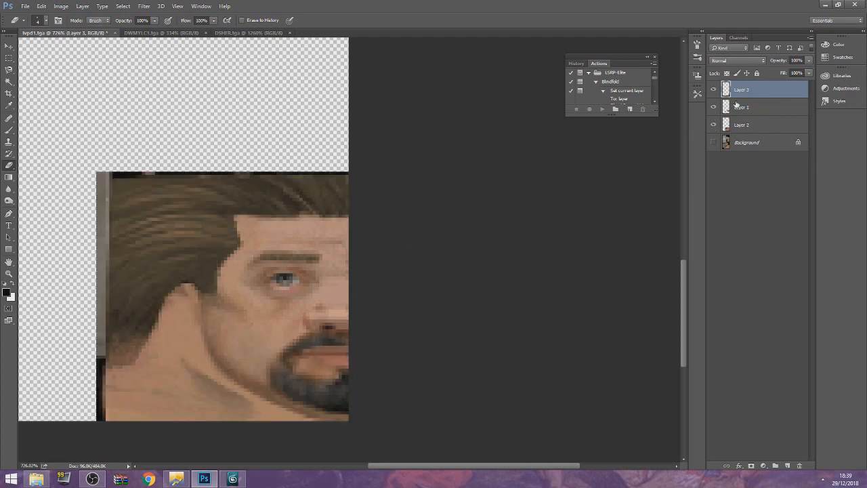
# Erase the upper edge of the beard patch on Layer 3 just beneath the nose
pyautogui.hotkey('ctrl', 'z')
pyautogui.hotkey('ctrl', 'z')
pyautogui.hotkey('ctrl', 'z')
pyautogui.hotkey('ctrl', 'z')
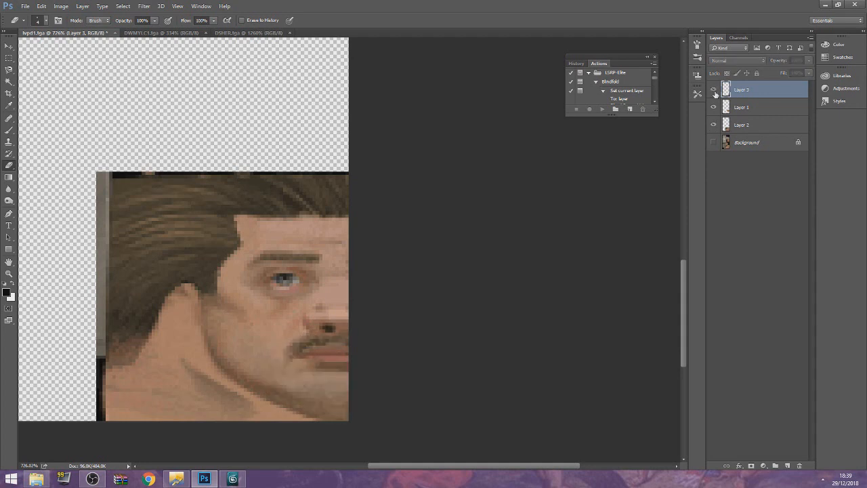
pyautogui.moveTo(301, 330); pyautogui.dragTo(352, 324)
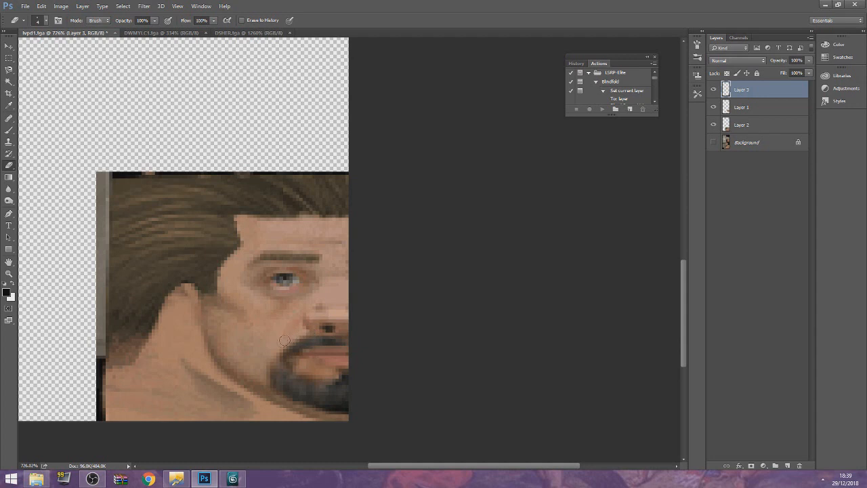
# Hide Layer 3 and Layer 1, and make Layer 2 active for the Clone Stamp tool
pyautogui.click(714, 93)
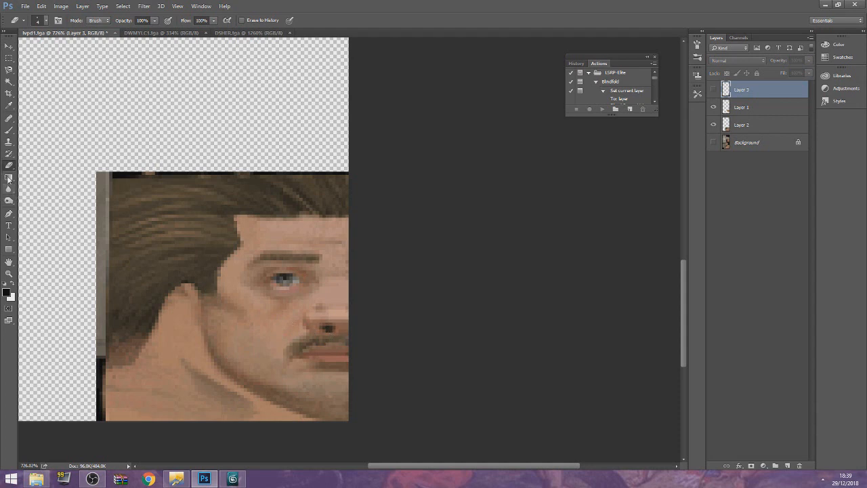
pyautogui.click(9, 142)
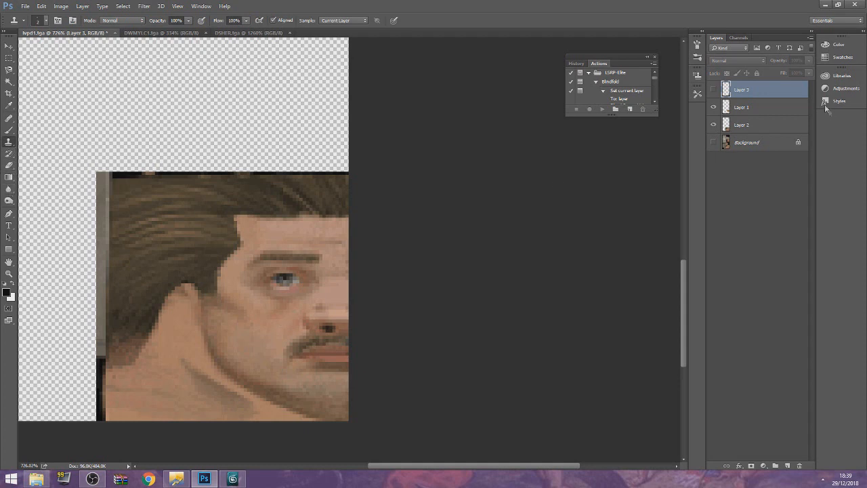
pyautogui.click(765, 105)
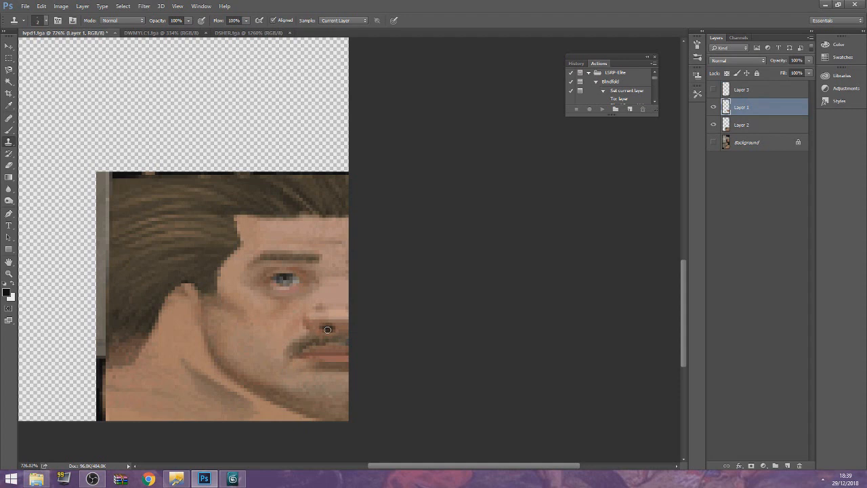
pyautogui.click(327, 329)
pyautogui.click(9, 144)
pyautogui.click(713, 125)
pyautogui.click(712, 125)
pyautogui.click(712, 107)
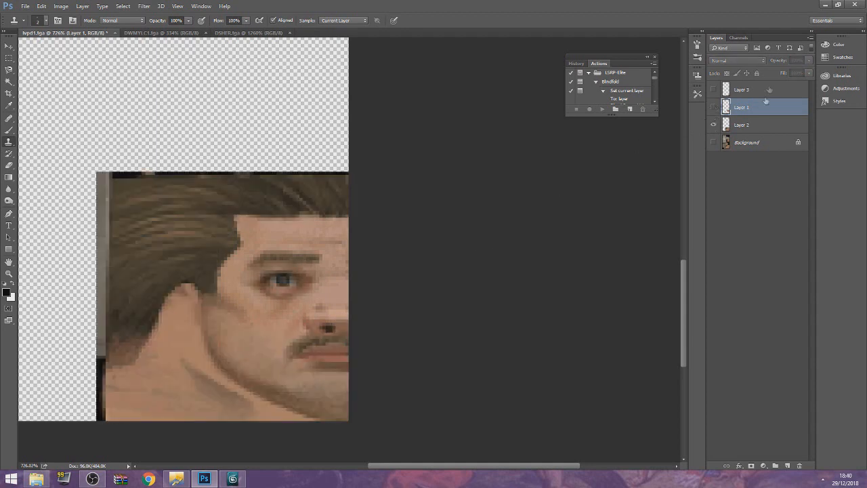
pyautogui.click(754, 127)
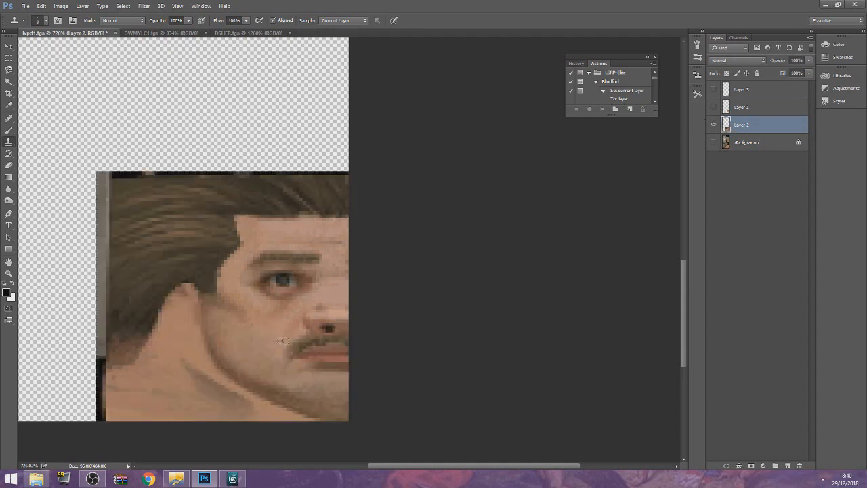
# Set the Clone Stamp to 4 px and cover the outer end of the moustache with sampled cheek skin
pyautogui.click(45, 21)
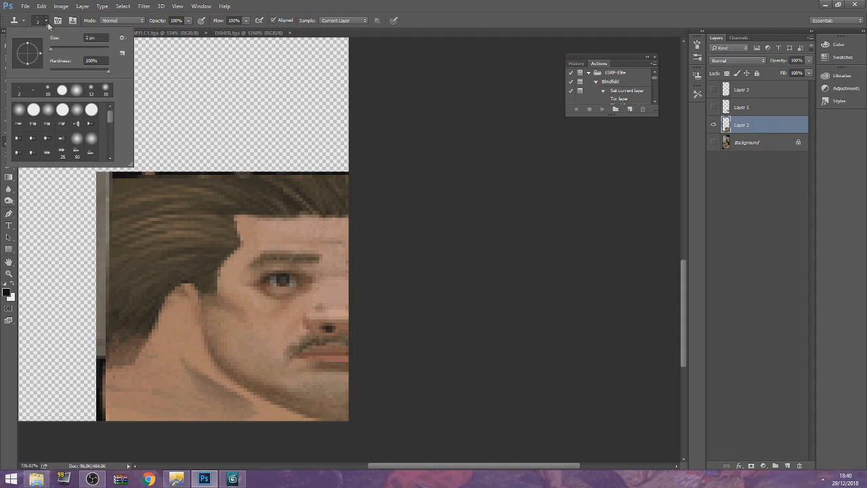
pyautogui.moveTo(85, 38); pyautogui.dragTo(90, 38)
pyautogui.write('4')
pyautogui.keyDown('alt'); pyautogui.click(278, 336); pyautogui.keyUp('alt')
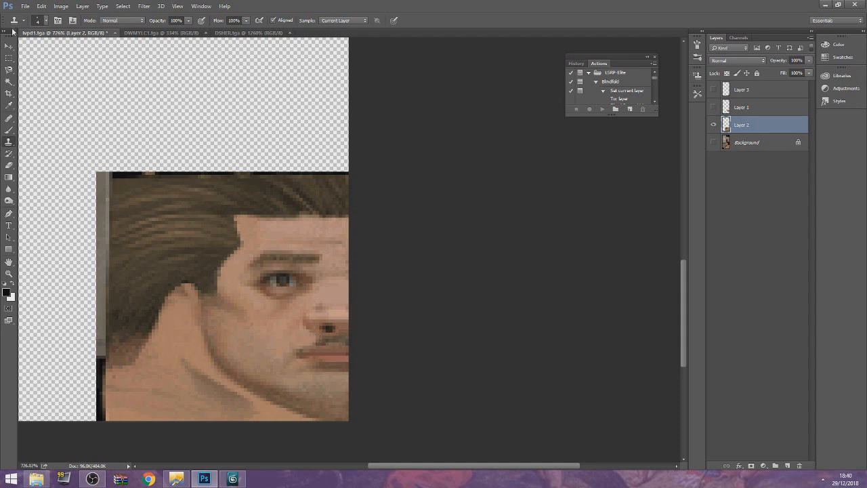
# Reduce the Clone Stamp to 2 px and remove the remaining moustache above the upper lip on Layer 2
pyautogui.click(38, 22)
pyautogui.click(87, 38)
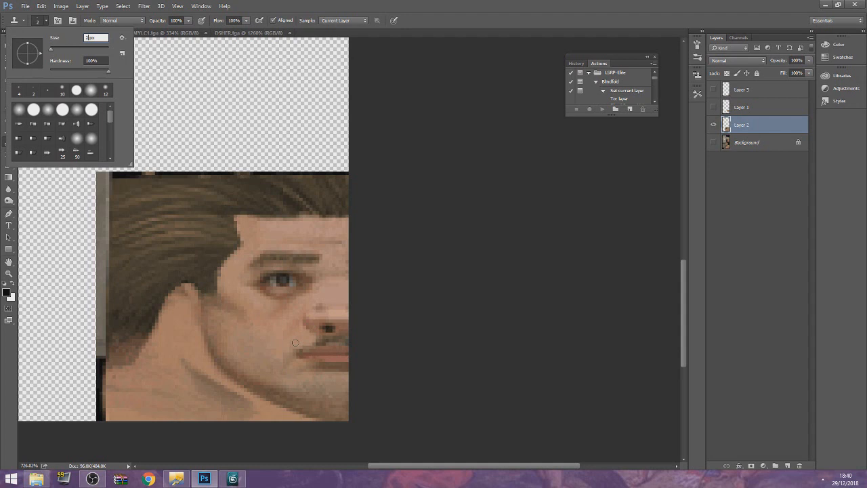
pyautogui.write('2')
pyautogui.press('Return')
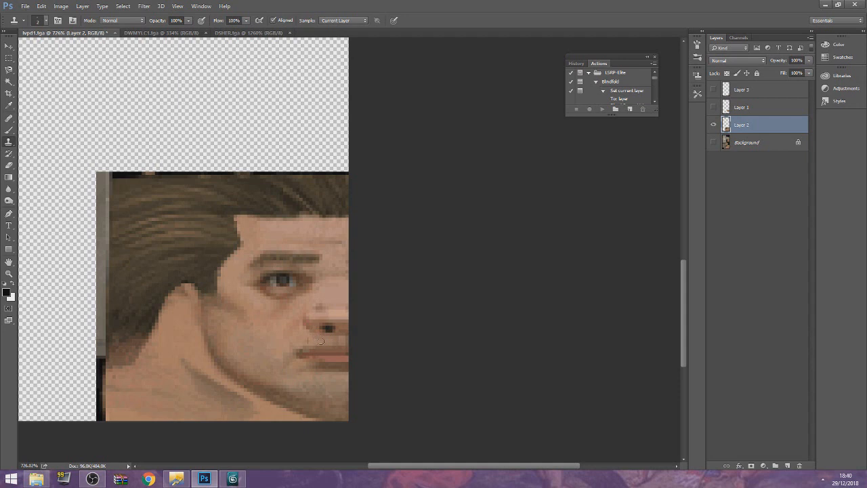
# Show Layer 1 and Layer 3 again above the cleaned base face
pyautogui.click(713, 142)
pyautogui.click(714, 142)
pyautogui.click(713, 125)
pyautogui.moveTo(713, 129); pyautogui.dragTo(715, 102)
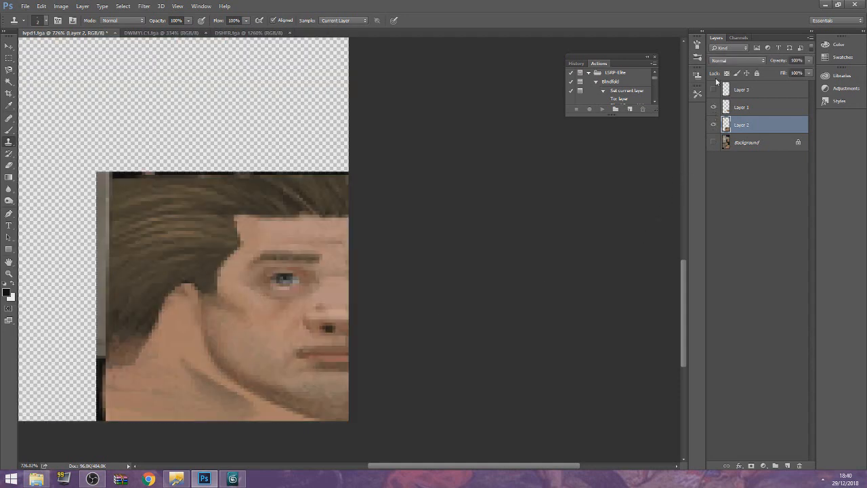
pyautogui.click(714, 90)
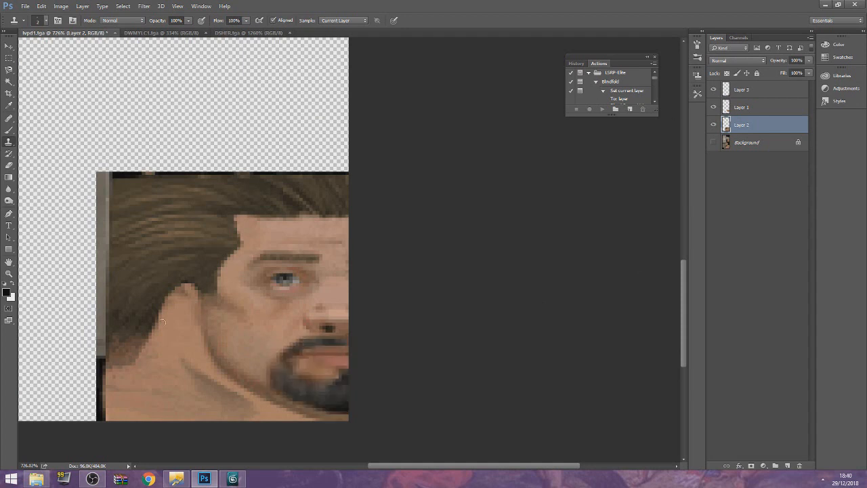
# Erase the moustache's upper edge and the outer side of the goatee on Layer 3 to refine the beard shape
pyautogui.click(8, 165)
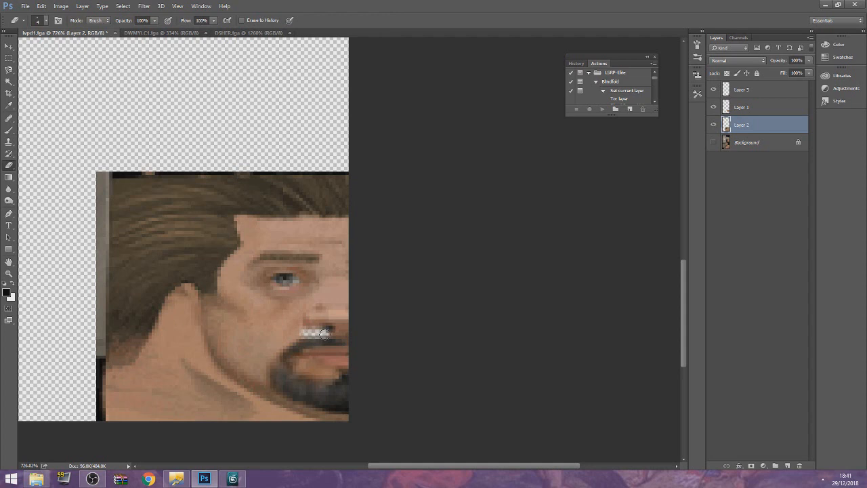
pyautogui.click(741, 95)
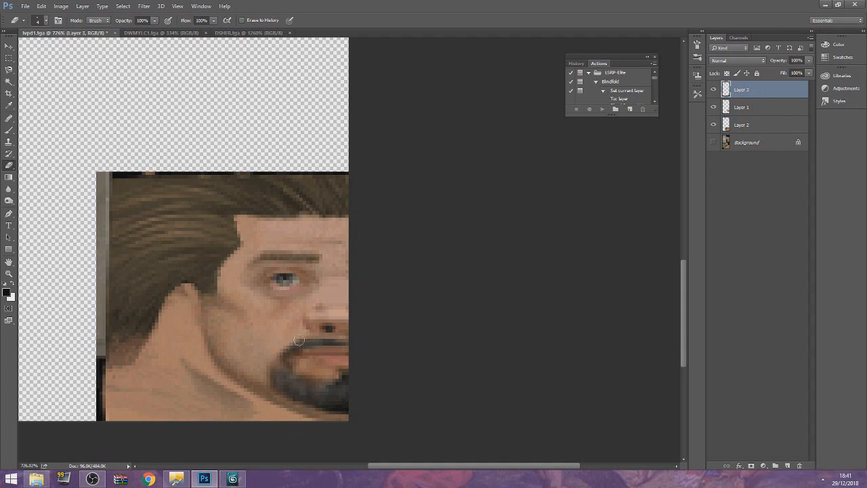
pyautogui.moveTo(269, 383); pyautogui.dragTo(277, 349)
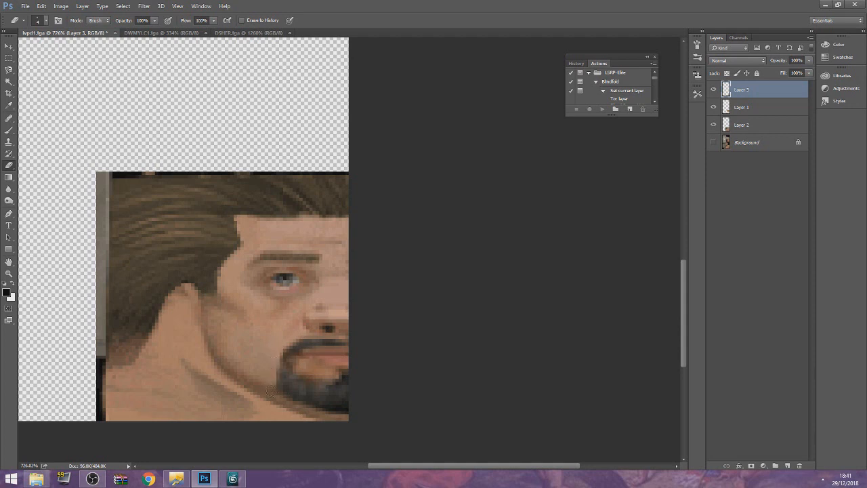
pyautogui.moveTo(274, 384)
pyautogui.mouseDown()
pyautogui.moveTo(289, 404)
pyautogui.moveTo(280, 398)
pyautogui.mouseUp()
# Save a PNG copy of the texture over the existing Face.png in the Mod folder
pyautogui.click(24, 6)
pyautogui.click(38, 108)
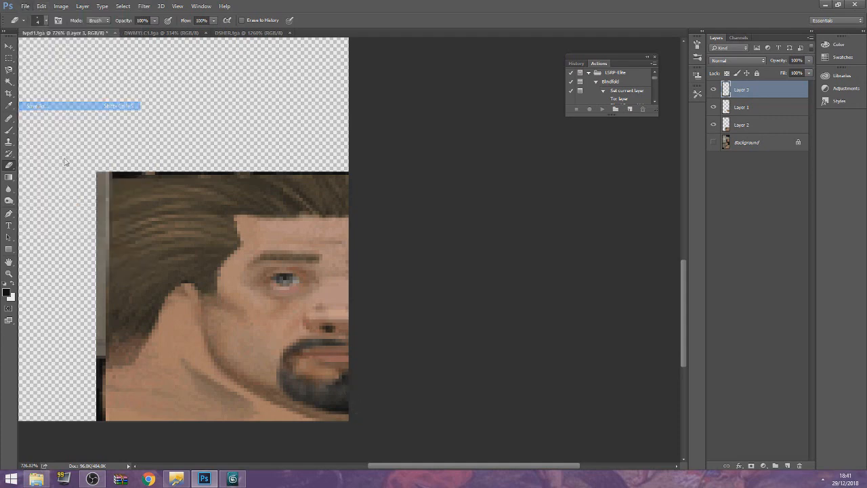
pyautogui.click(112, 382)
pyautogui.click(106, 340)
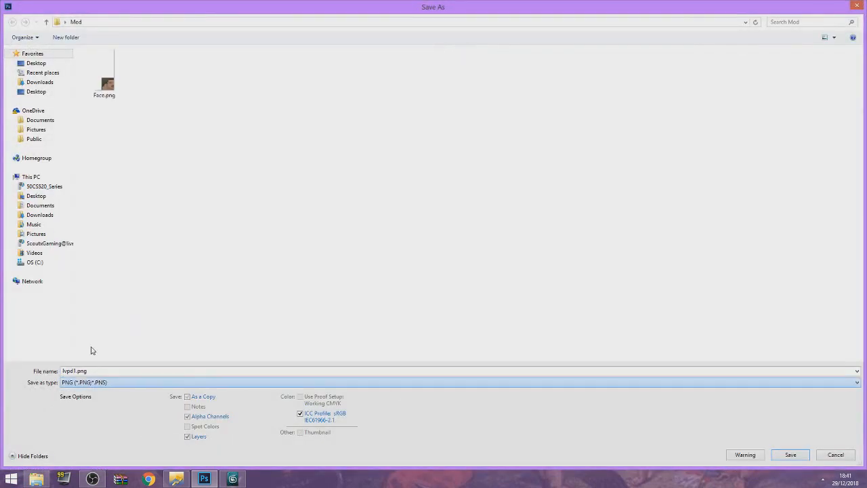
pyautogui.doubleClick(103, 84)
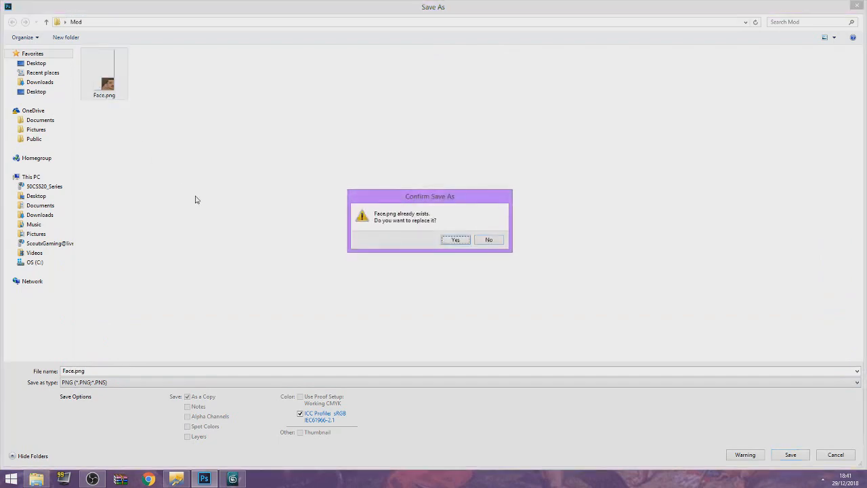
pyautogui.press('Return')
pyautogui.press('Return')
# Switch to 3ds Max, maximize the Perspective viewport and open the recent file Head.max
pyautogui.click(233, 479)
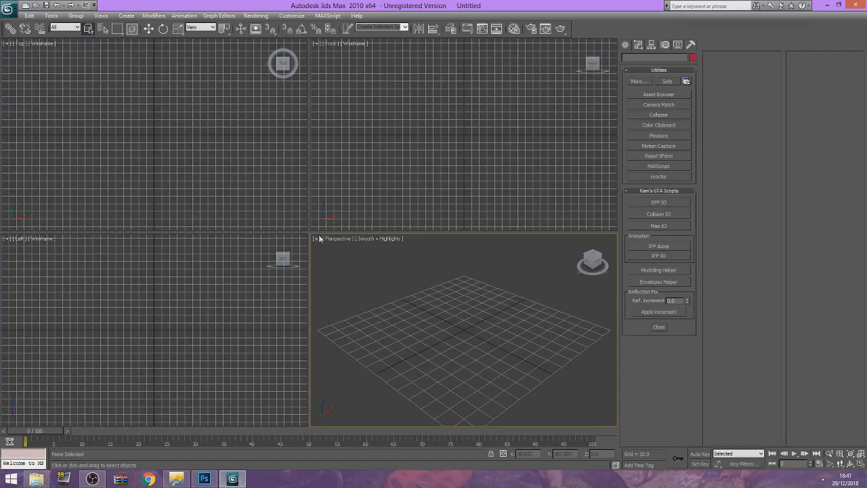
pyautogui.click(316, 239)
pyautogui.click(332, 250)
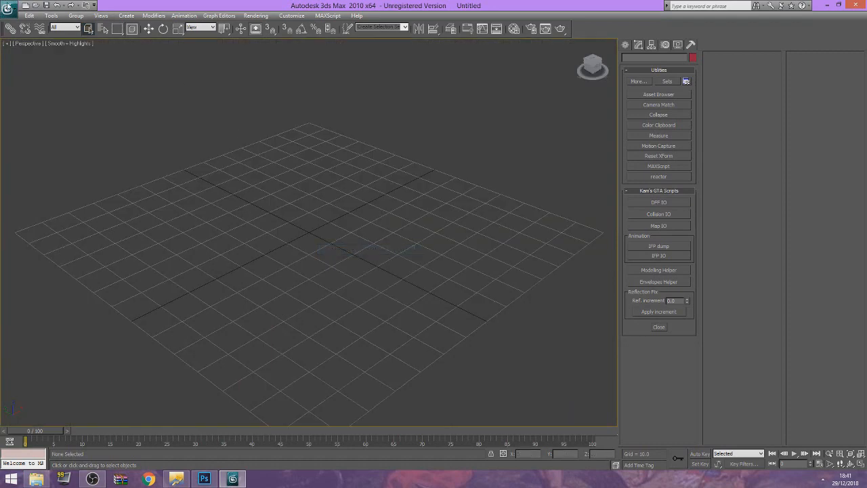
pyautogui.click(8, 8)
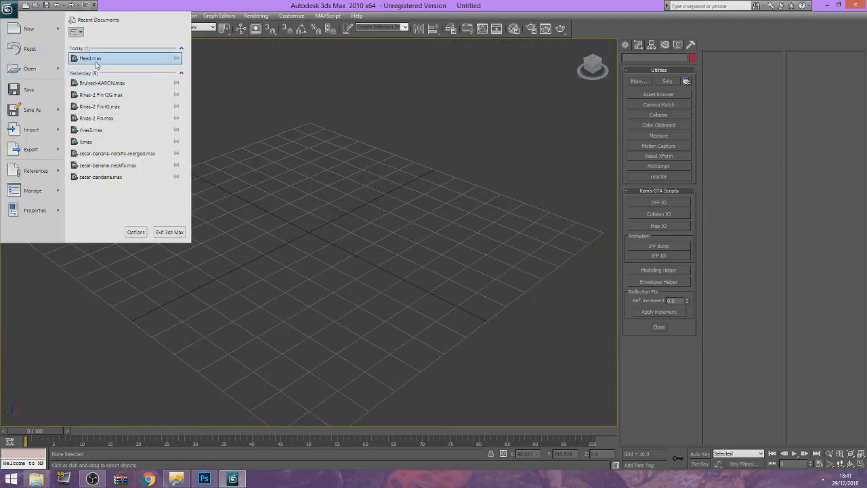
pyautogui.click(97, 59)
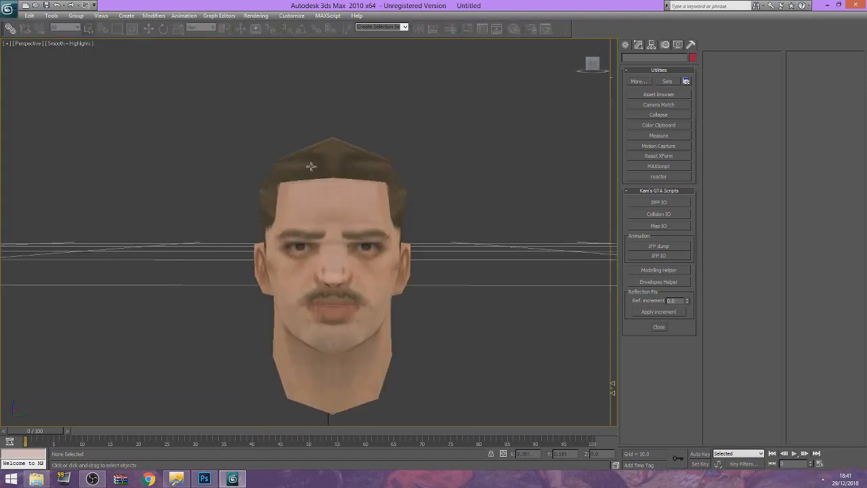
# Apply the exported Face.png texture from the Mod folder to both halves of the head model
pyautogui.click(372, 204)
pyautogui.click(291, 204)
pyautogui.click(463, 167)
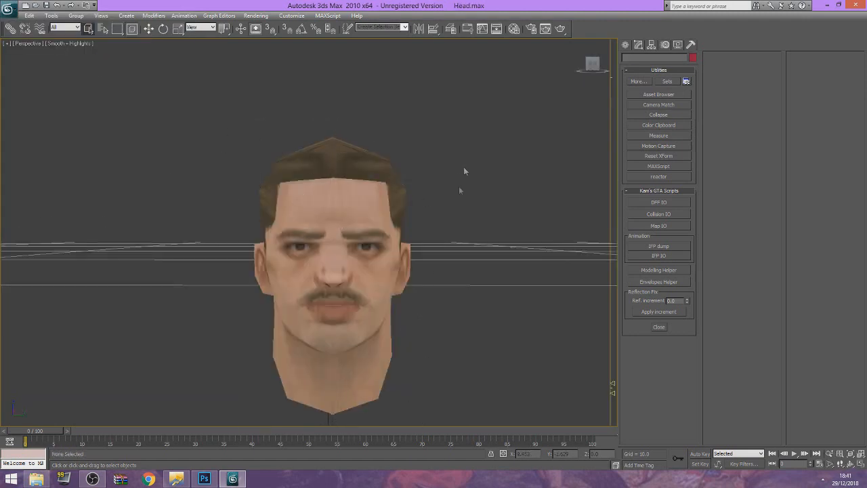
pyautogui.click(36, 479)
pyautogui.moveTo(560, 288); pyautogui.dragTo(380, 267)
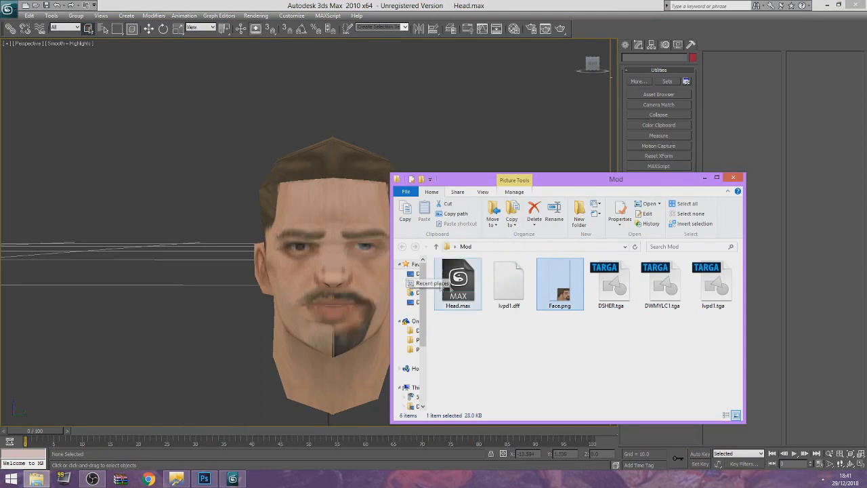
pyautogui.click(85, 279)
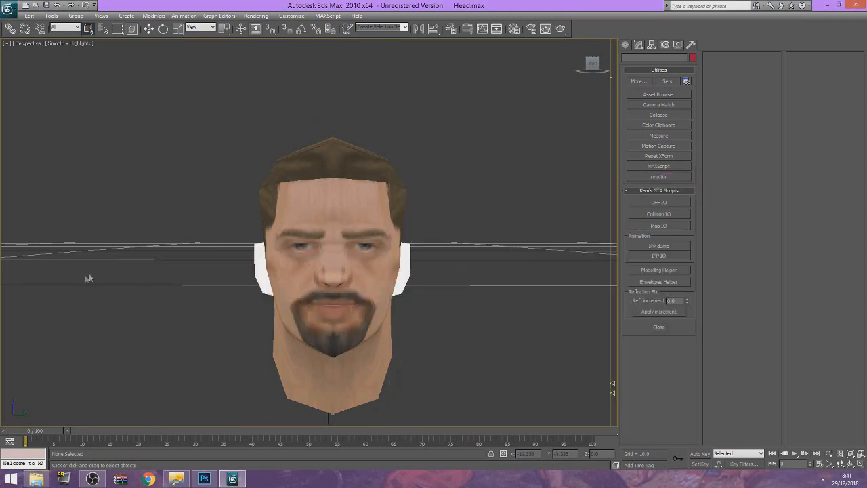
pyautogui.moveTo(593, 64); pyautogui.dragTo(591, 74)
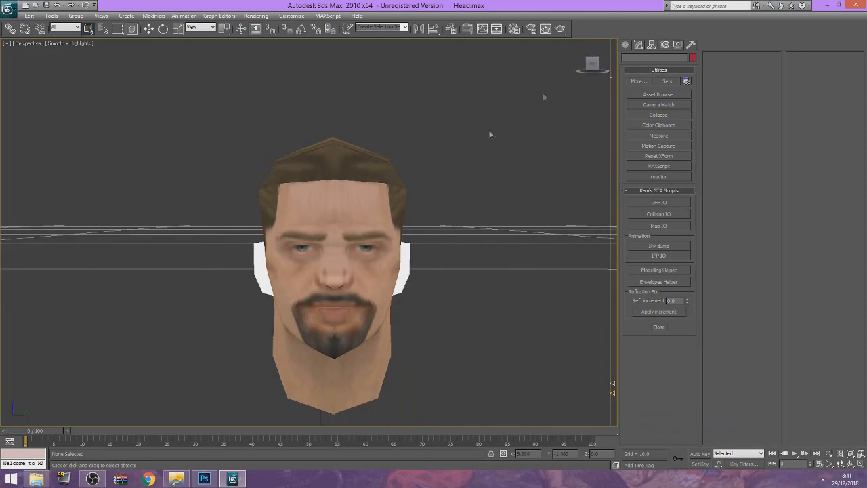
# Switch to Photoshop, show the Background layer and save the complete texture as a PNG over Face.png
pyautogui.click(204, 479)
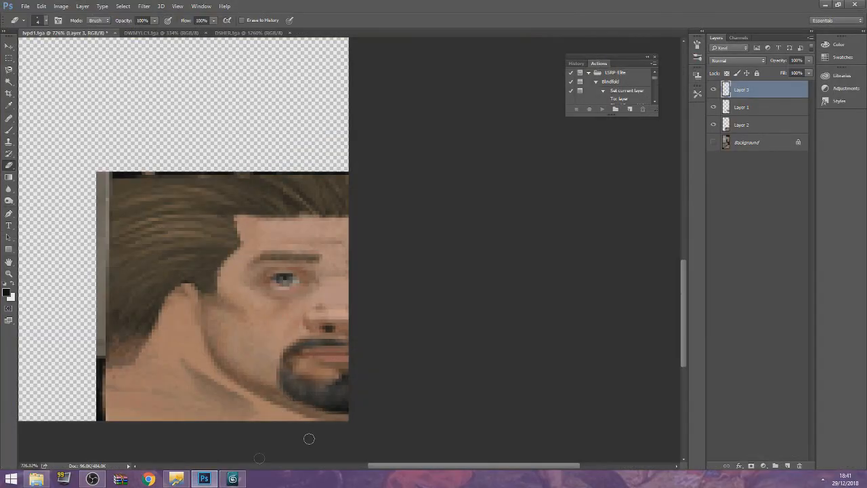
pyautogui.click(713, 141)
pyautogui.click(24, 6)
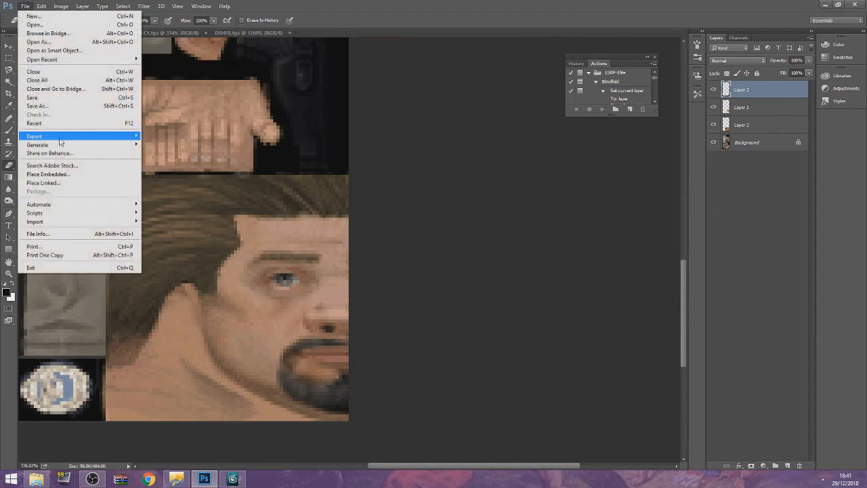
pyautogui.click(41, 107)
pyautogui.click(192, 381)
pyautogui.click(139, 344)
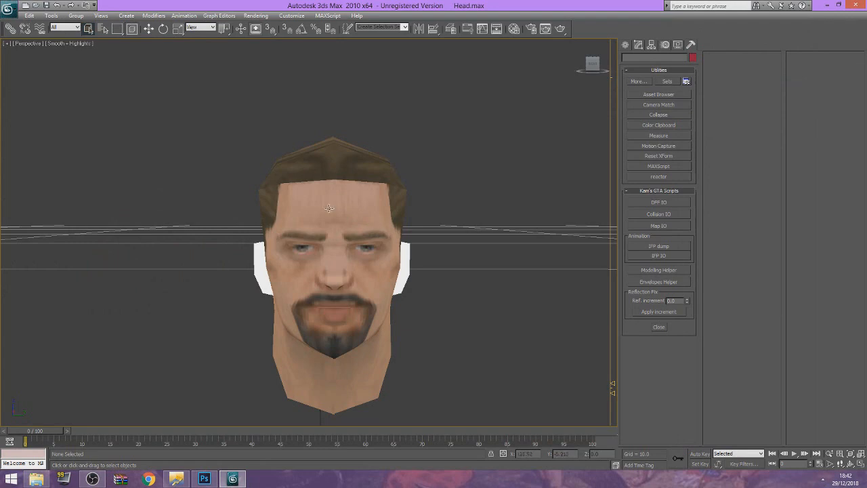
# Switch to 3ds Max and reapply the updated Face.png from the Mod folder to both head halves, including the ears
pyautogui.click(36, 479)
pyautogui.click(559, 293)
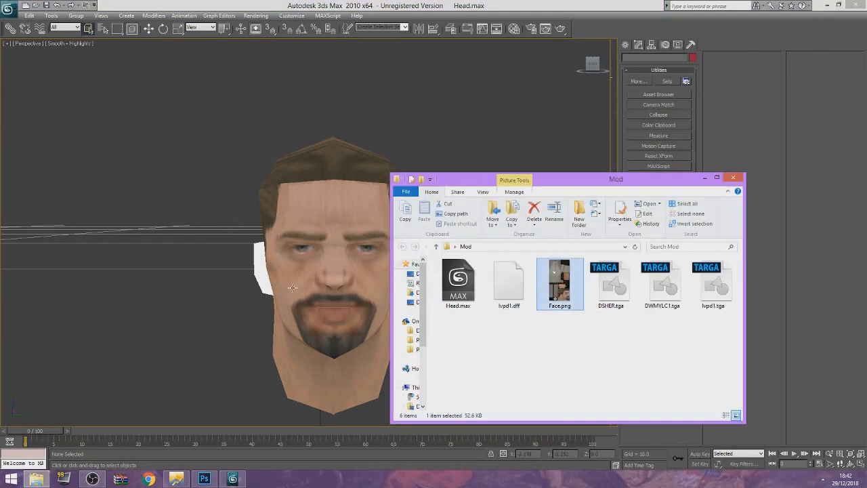
pyautogui.click(159, 263)
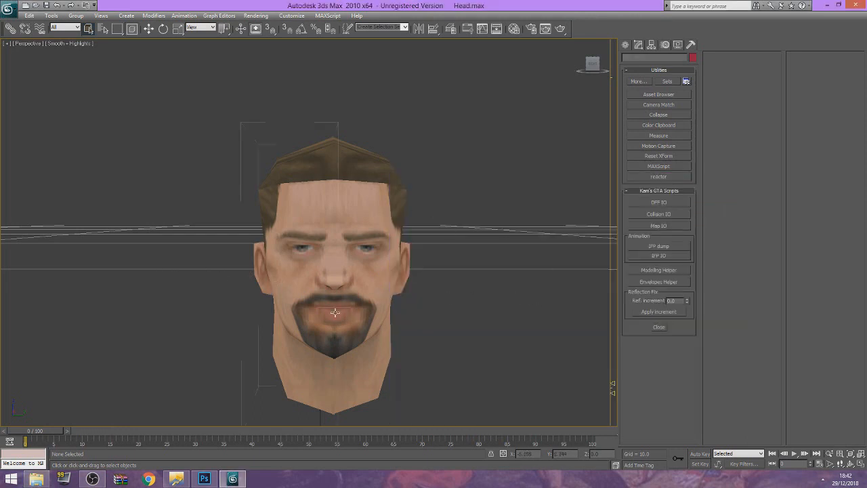
pyautogui.moveTo(594, 77)
pyautogui.mouseDown()
pyautogui.moveTo(562, 84)
pyautogui.moveTo(591, 80)
pyautogui.mouseUp()
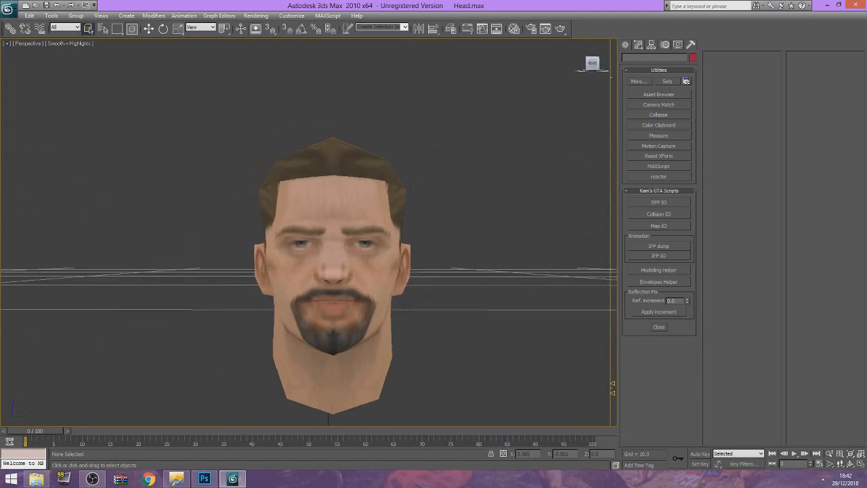
# Save the scene under the new name Head-Goatee in the Mod folder
pyautogui.click(8, 9)
pyautogui.click(49, 111)
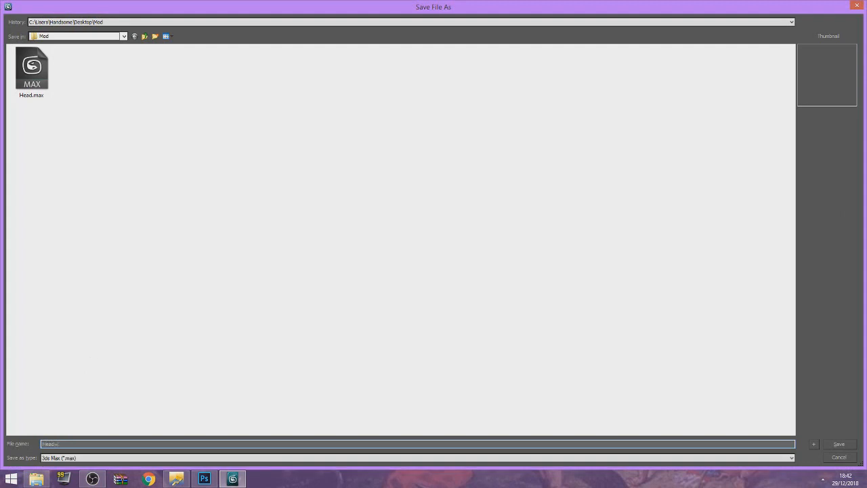
pyautogui.press('Return')
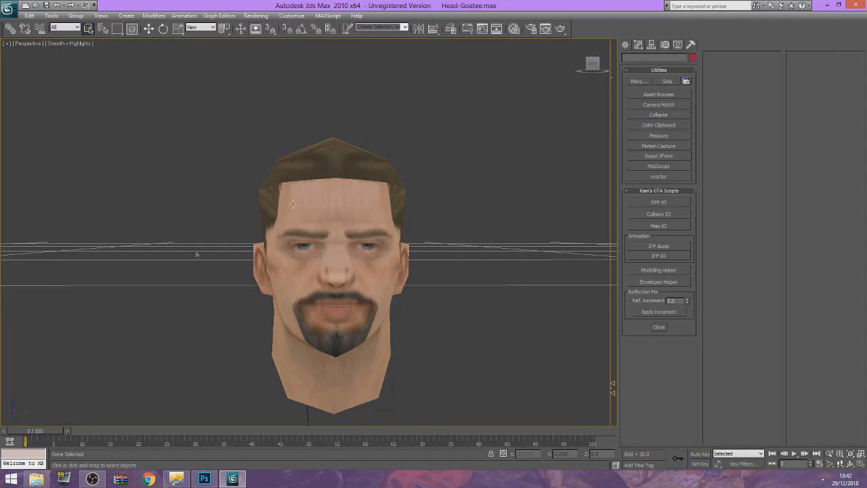
# Select the half of the head mesh to the right of the nose and open its Editable Mesh level for vertex editing
pyautogui.click(339, 270)
pyautogui.click(626, 44)
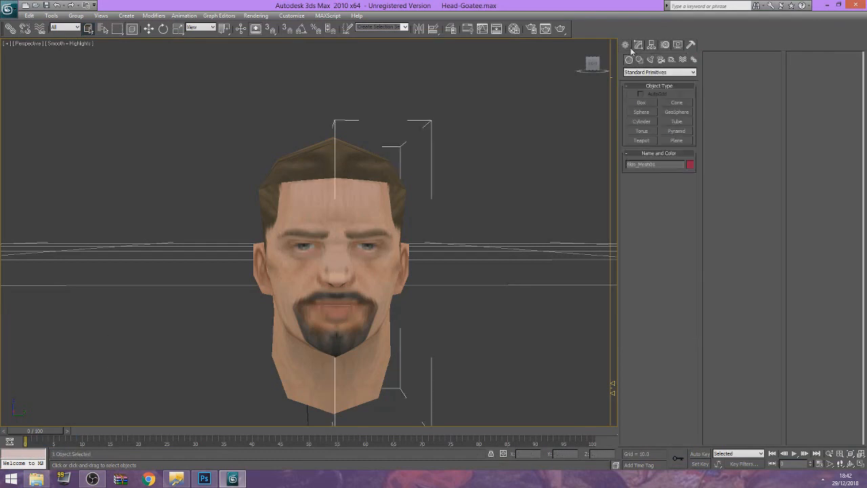
pyautogui.click(638, 44)
pyautogui.click(649, 92)
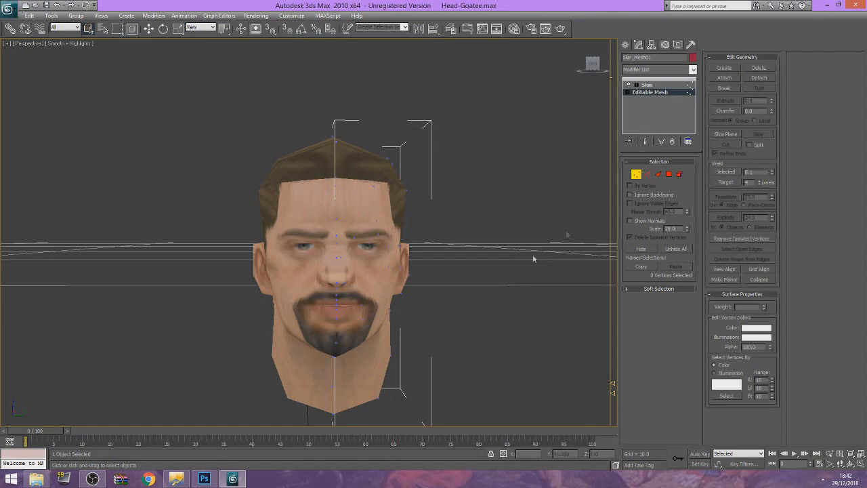
pyautogui.scroll(2, 483, 336)
pyautogui.scroll(-2, 484, 337)
pyautogui.moveTo(598, 69)
pyautogui.mouseDown()
pyautogui.moveTo(581, 70)
pyautogui.moveTo(596, 69)
pyautogui.mouseUp()
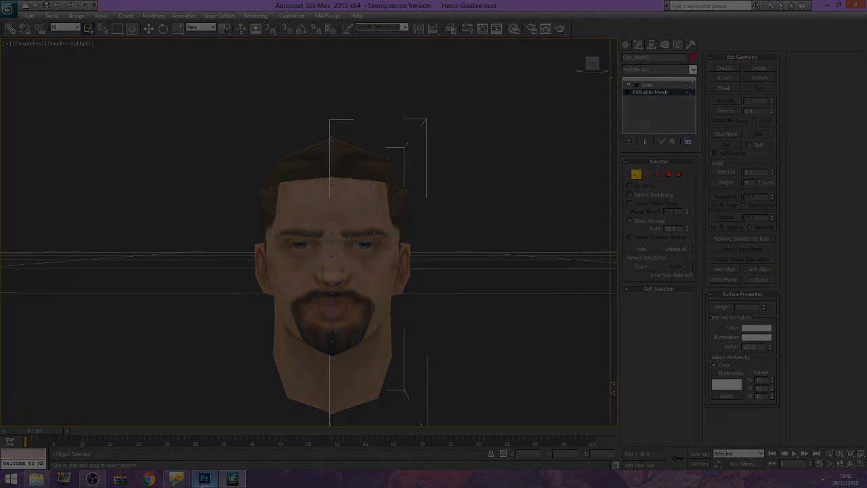
pyautogui.moveTo(202, 483)
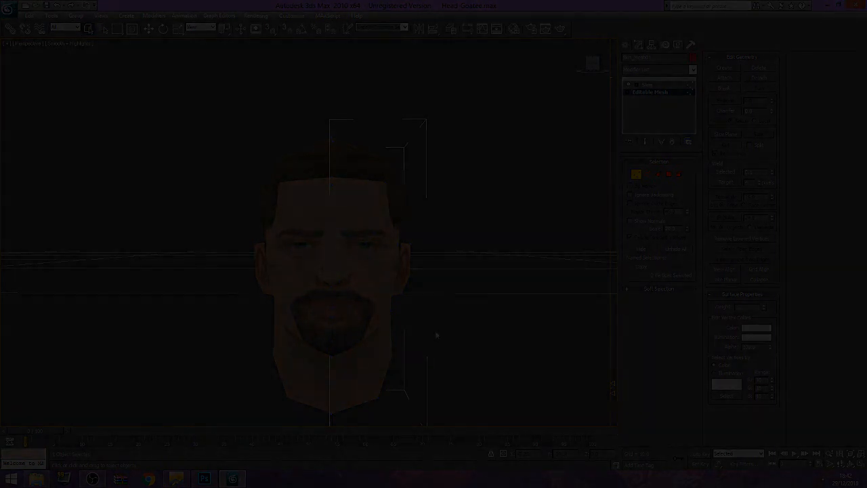